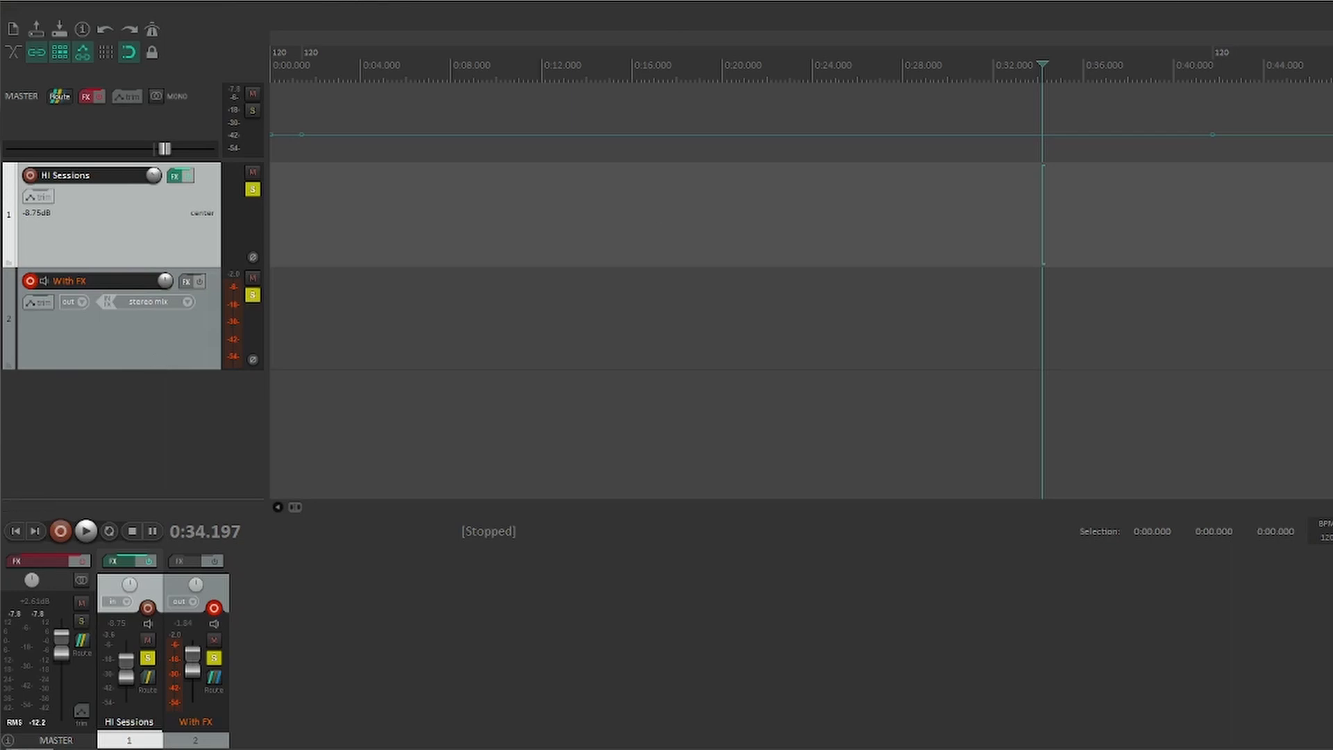
Step: Place Audio.mp3 on the HI Sessions track and align its start with the beginning of the timeline
{"action": "left_click_drag", "start_coordinate": [1332, 209], "coordinate": [305, 195]}
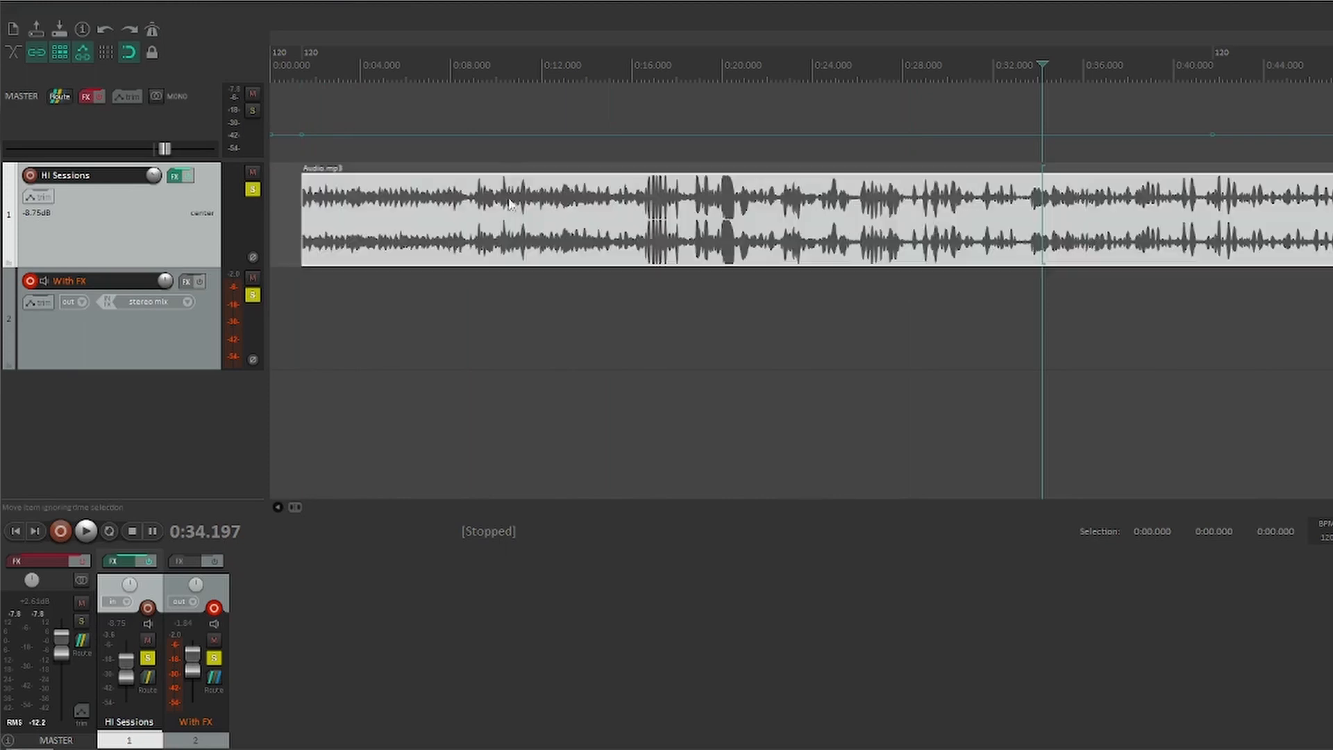
{"action": "left_click_drag", "start_coordinate": [925, 234], "coordinate": [898, 236]}
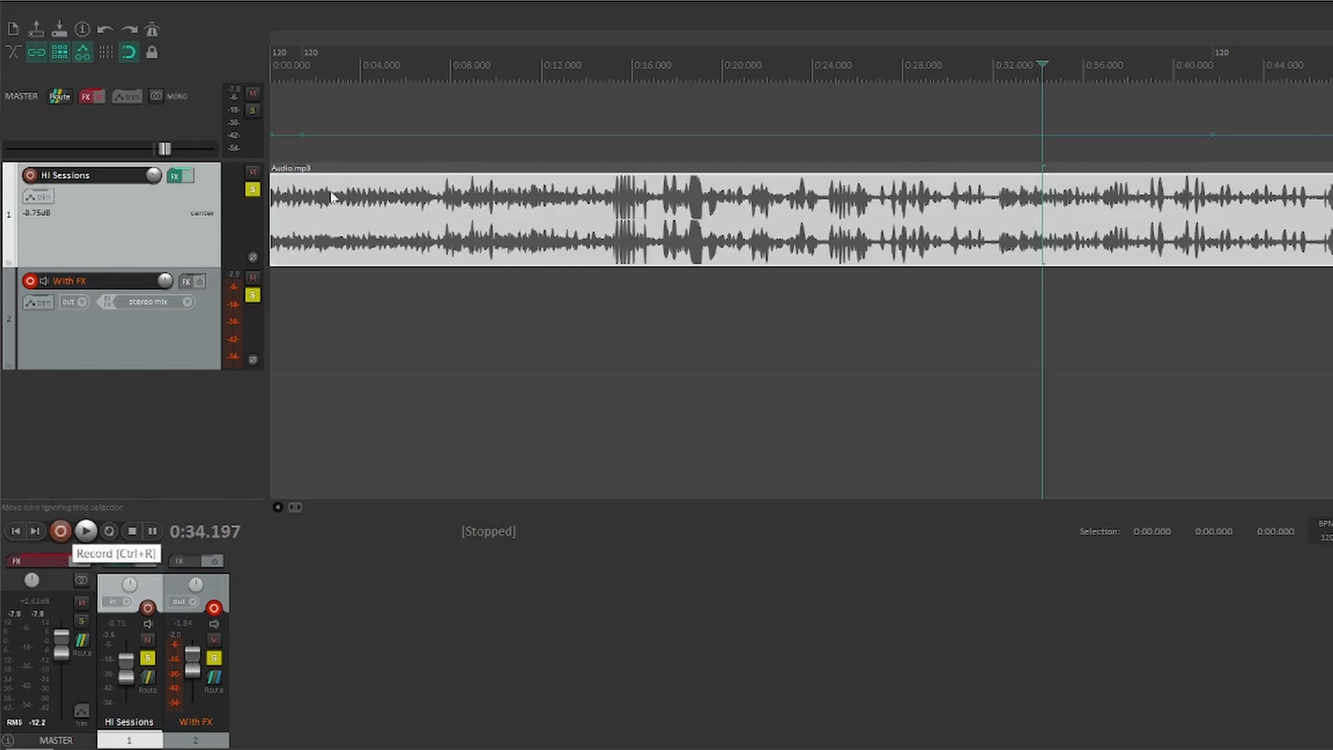
Step: Play back the audio from about 0:16, jump to about 0:30, and stop playback with the edit cursor at 0:30.593
{"action": "left_click", "coordinate": [650, 77]}
{"action": "left_click", "coordinate": [86, 532]}
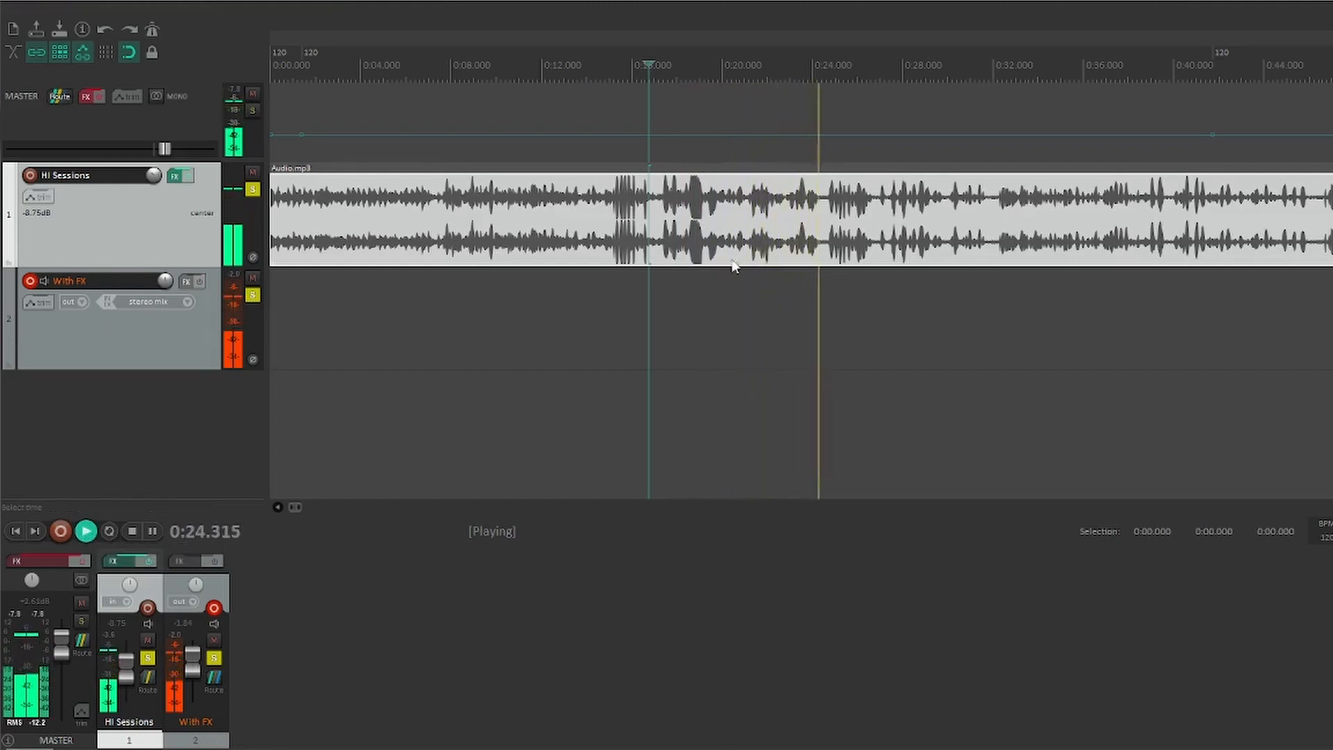
{"action": "left_click", "coordinate": [961, 55]}
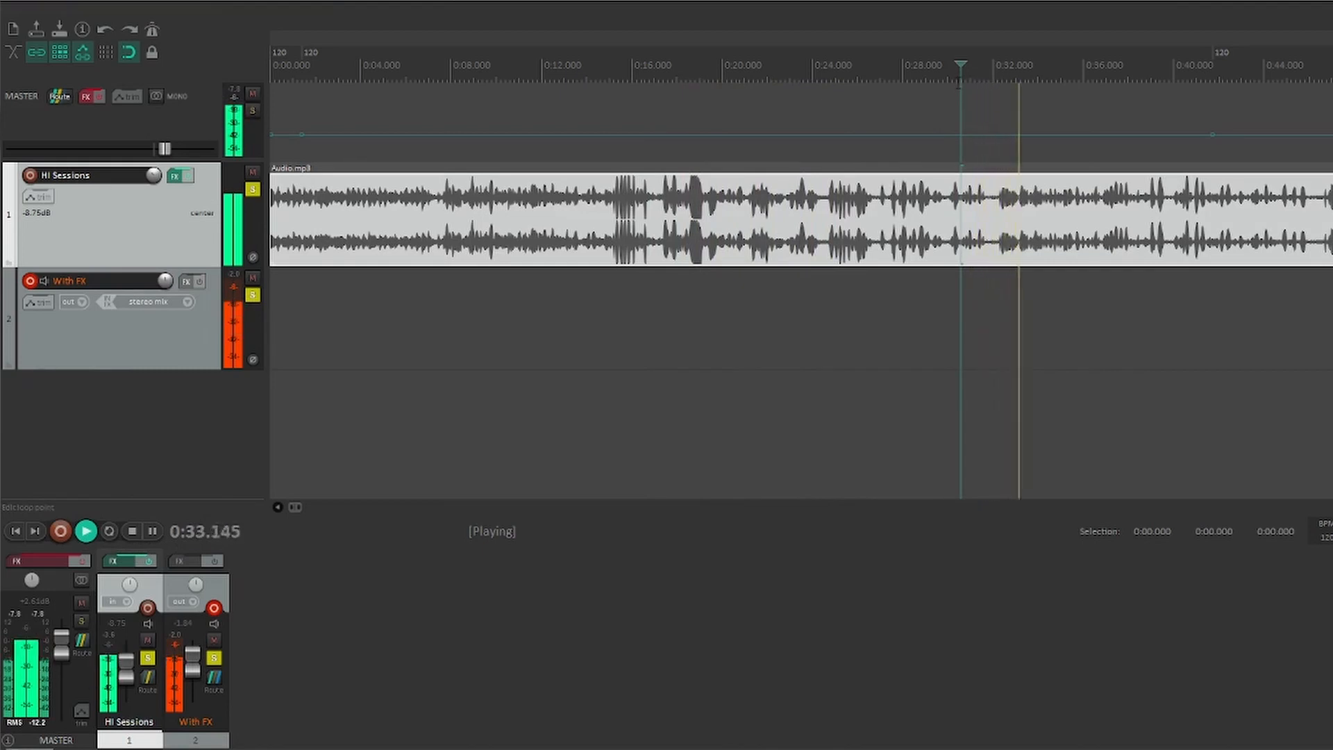
{"action": "key", "text": "space"}
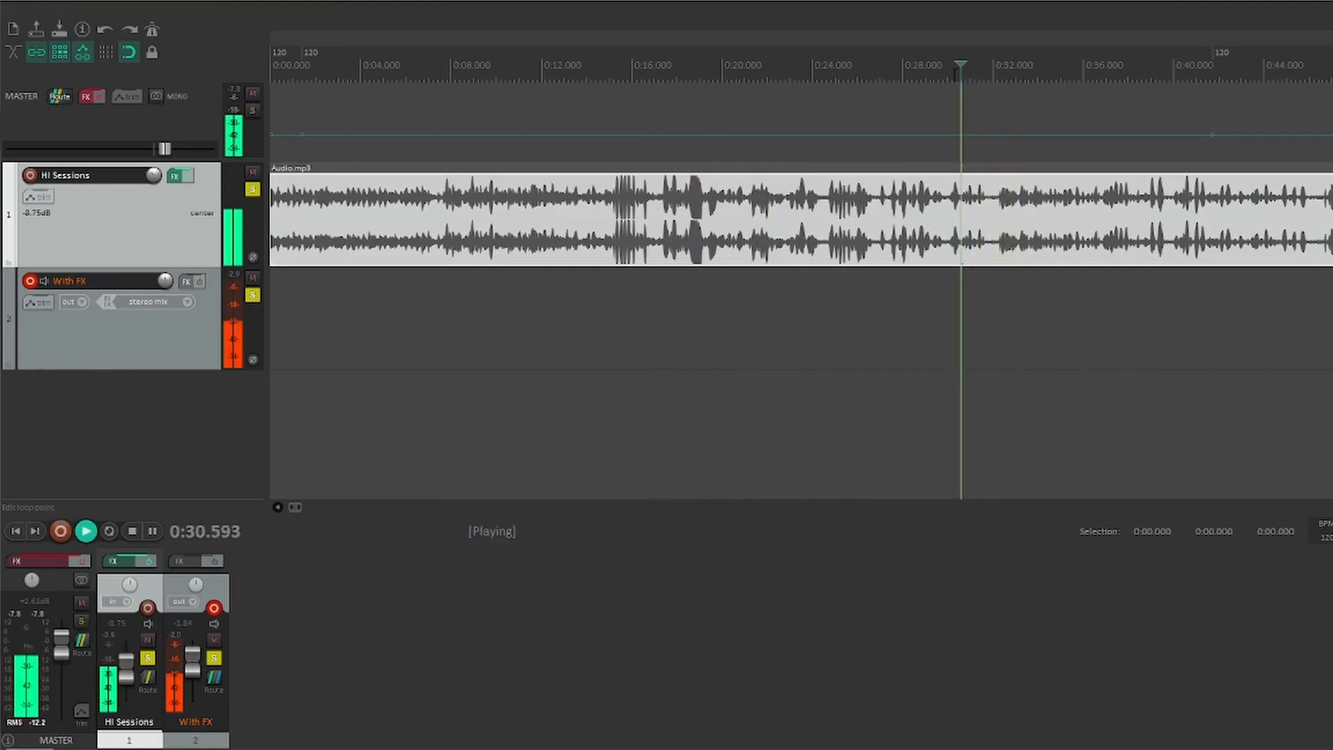
{"action": "key", "text": "space"}
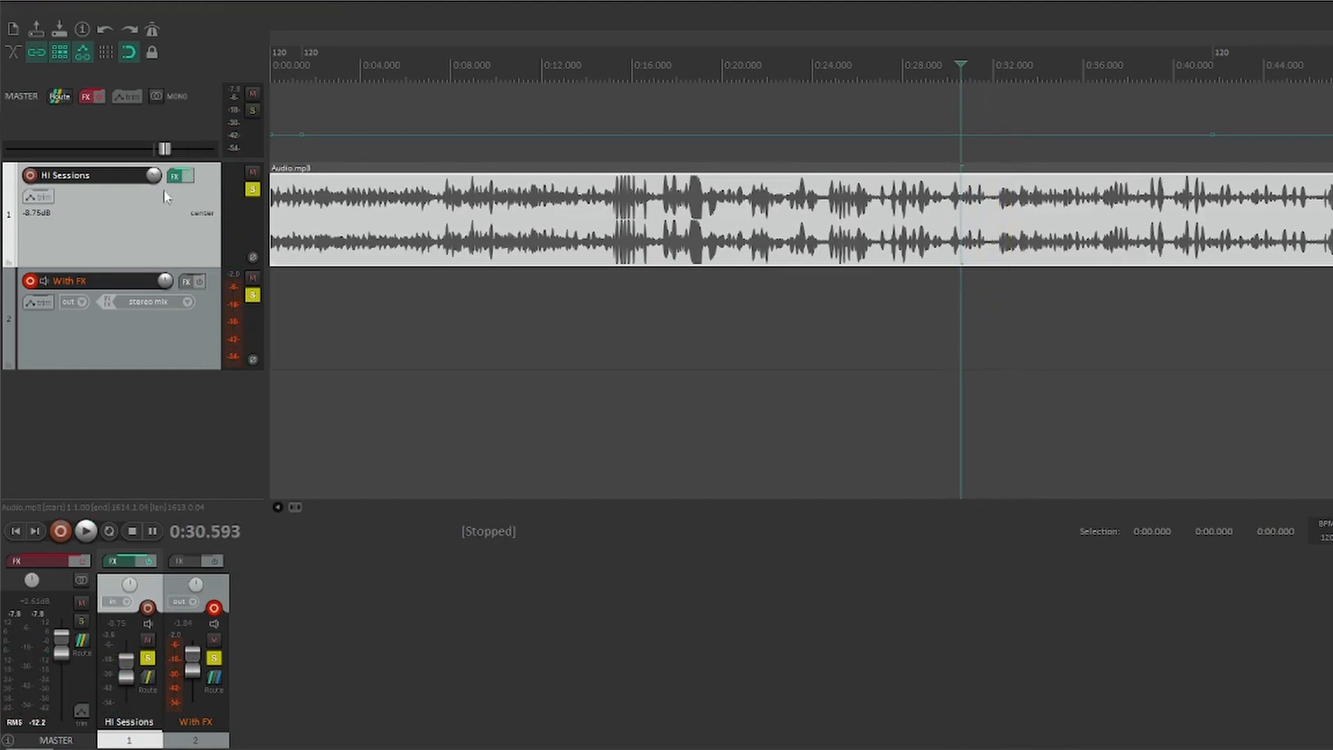
Step: Open the HI Sessions track's effects chain and compare Clarity Vx Stereo bypassed and enabled
{"action": "left_click", "coordinate": [169, 176]}
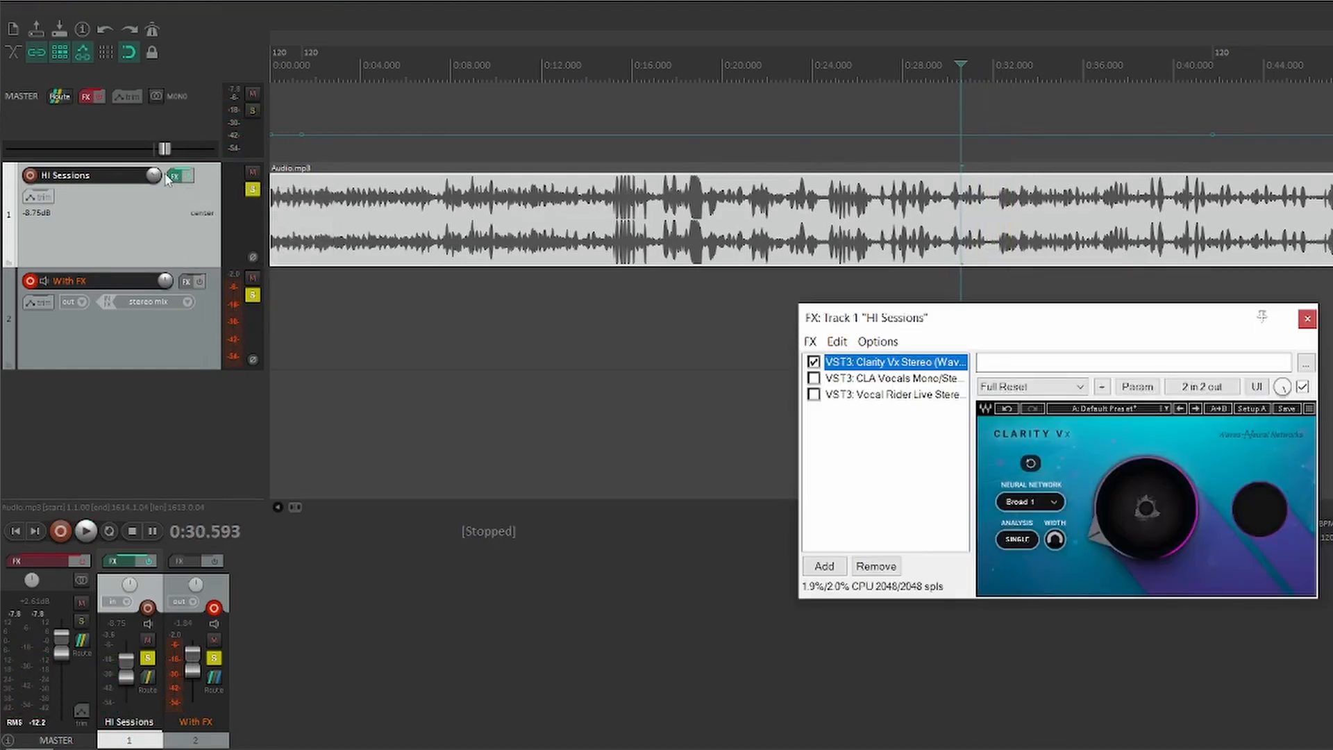
{"action": "left_click", "coordinate": [814, 362]}
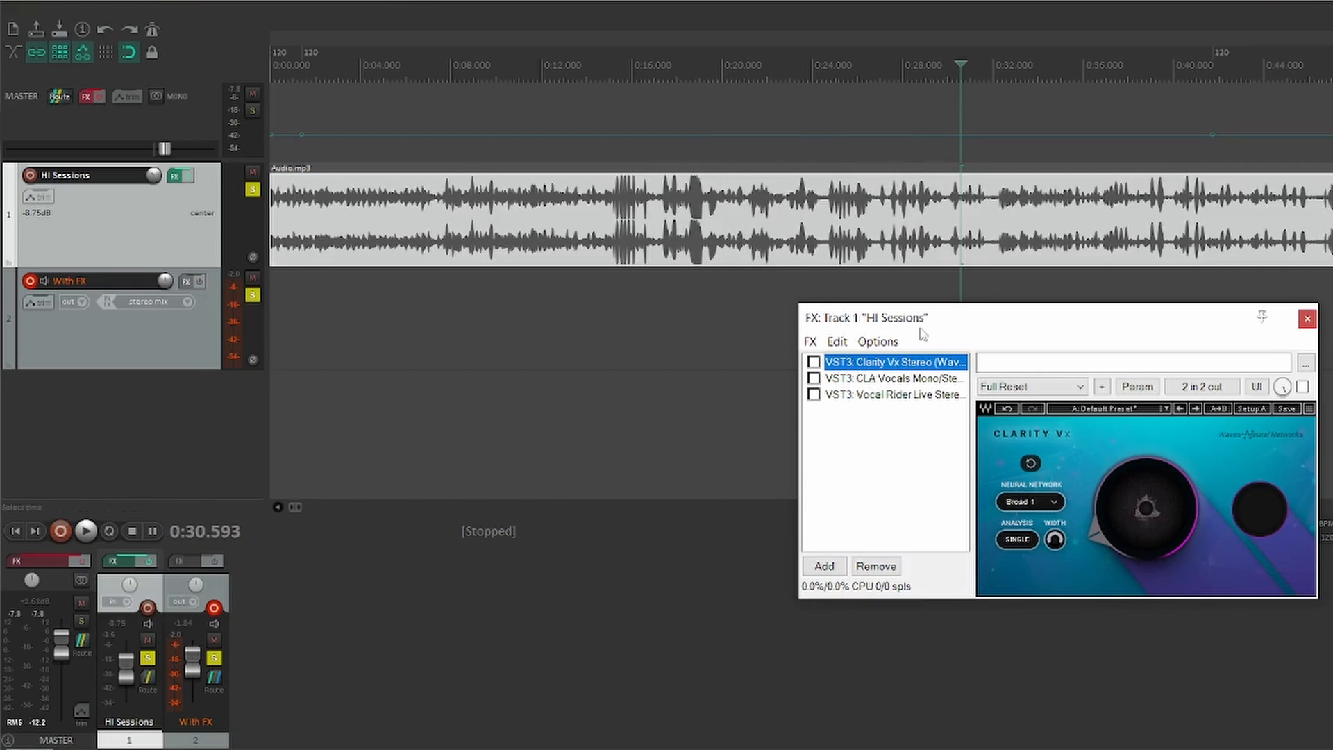
{"action": "left_click", "coordinate": [814, 362]}
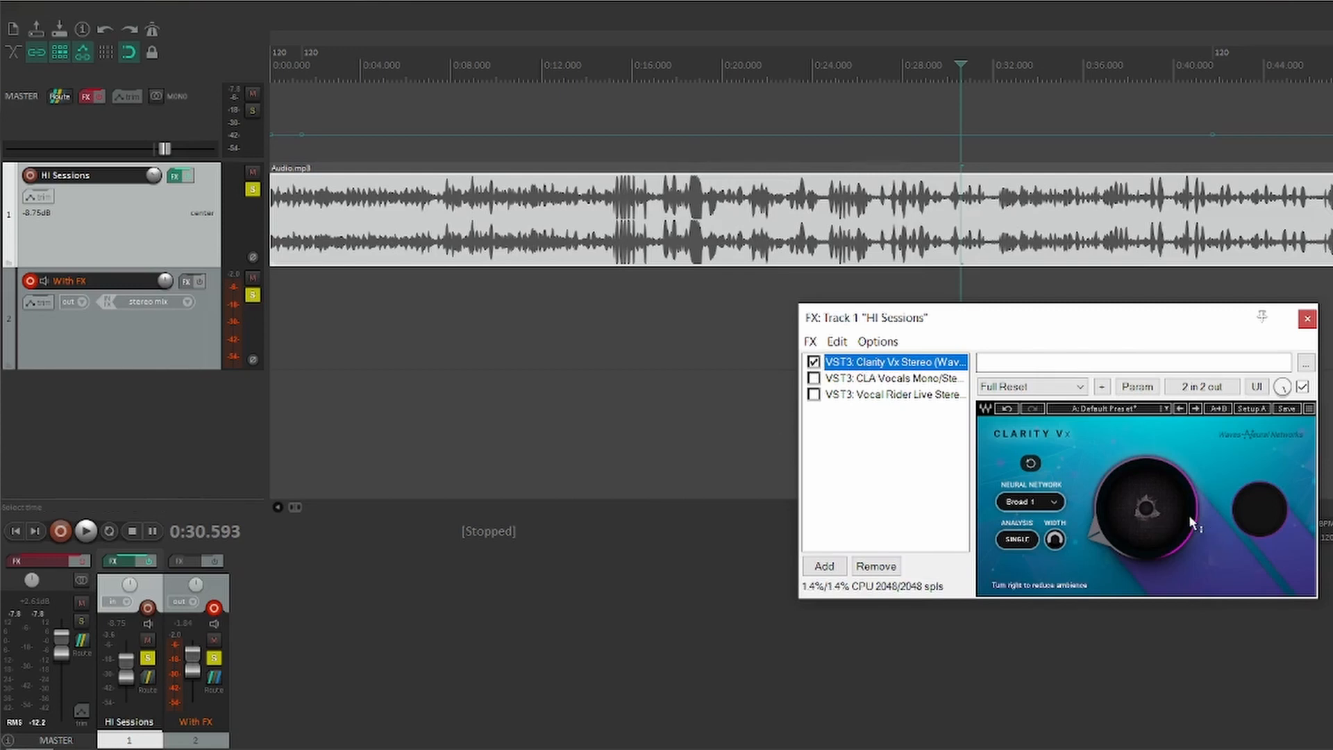
Step: Try the Clarity Vx ambience reduction knob and cycle its neural network through Broad 2 back to Broad 1
{"action": "left_click", "coordinate": [1151, 535]}
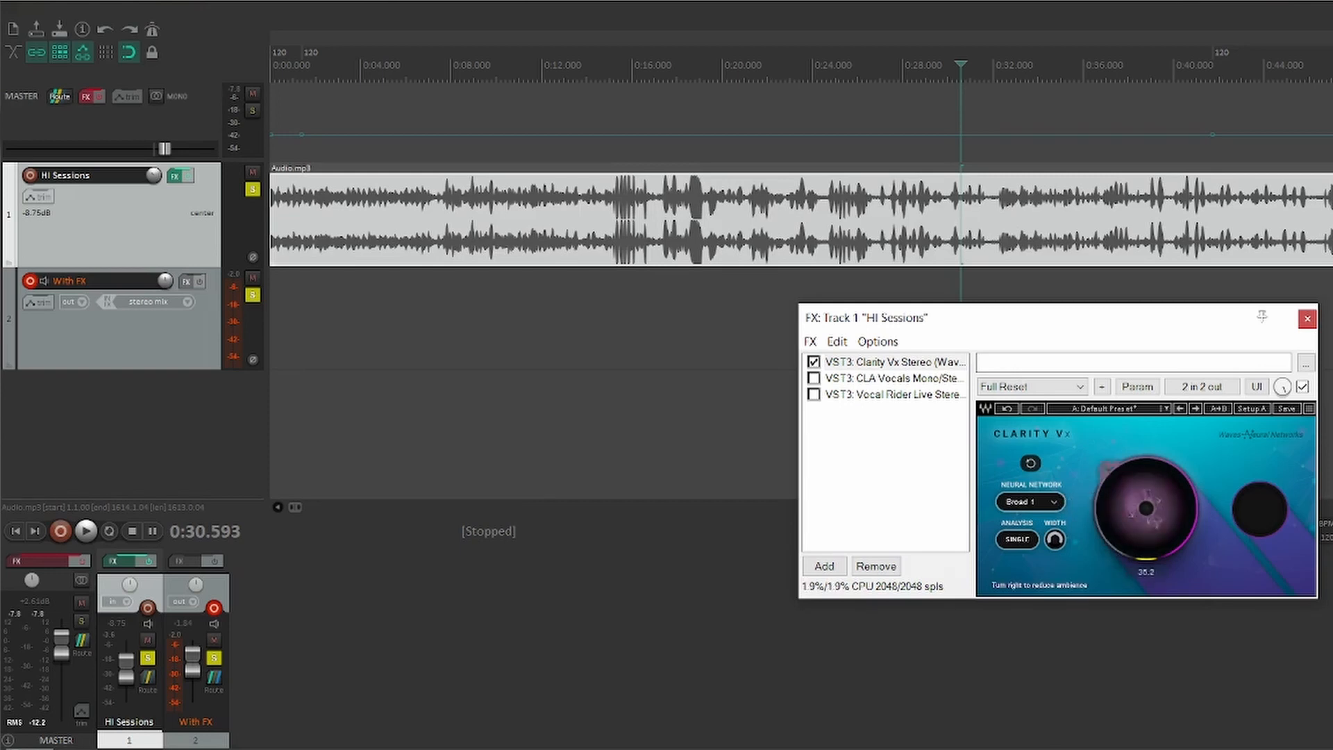
{"action": "left_click", "coordinate": [1047, 503]}
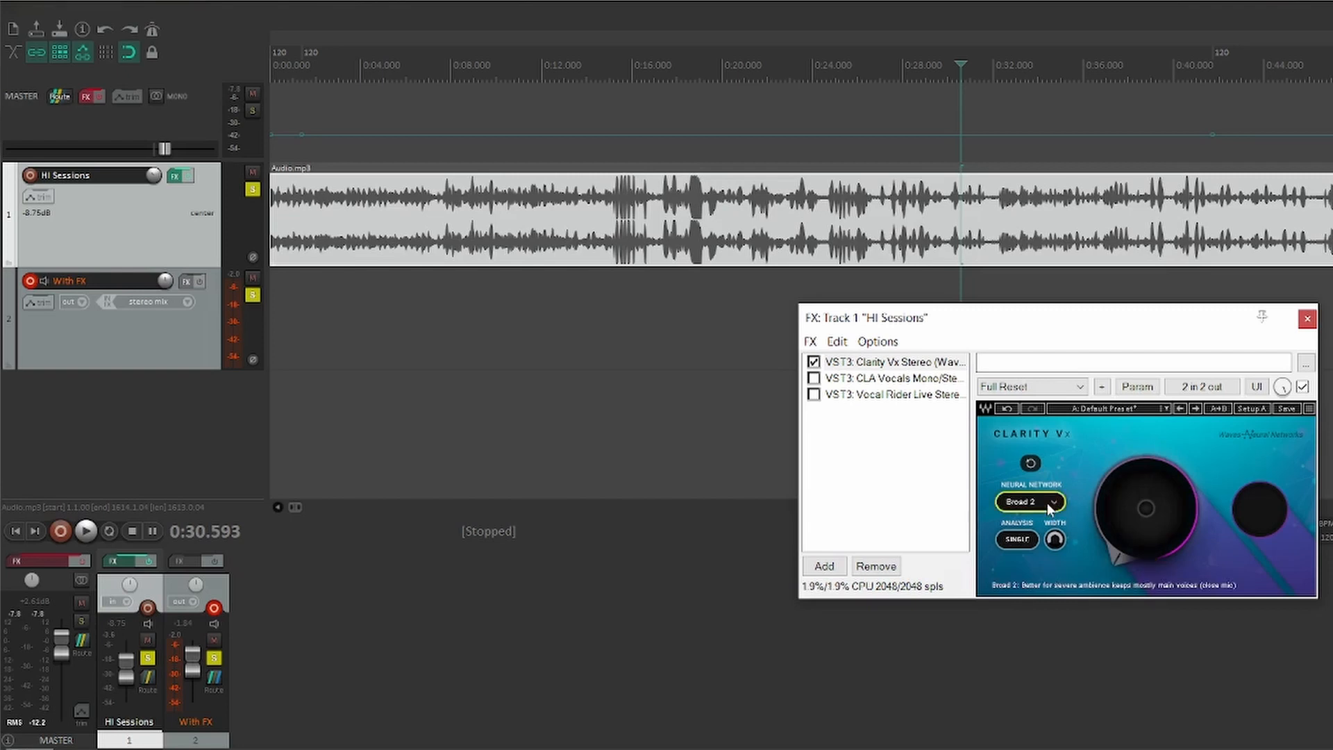
{"action": "left_click", "coordinate": [1048, 503]}
{"action": "left_click", "coordinate": [1048, 503]}
{"action": "scroll", "coordinate": [1044, 505], "scroll_direction": "up", "scroll_amount": 1}
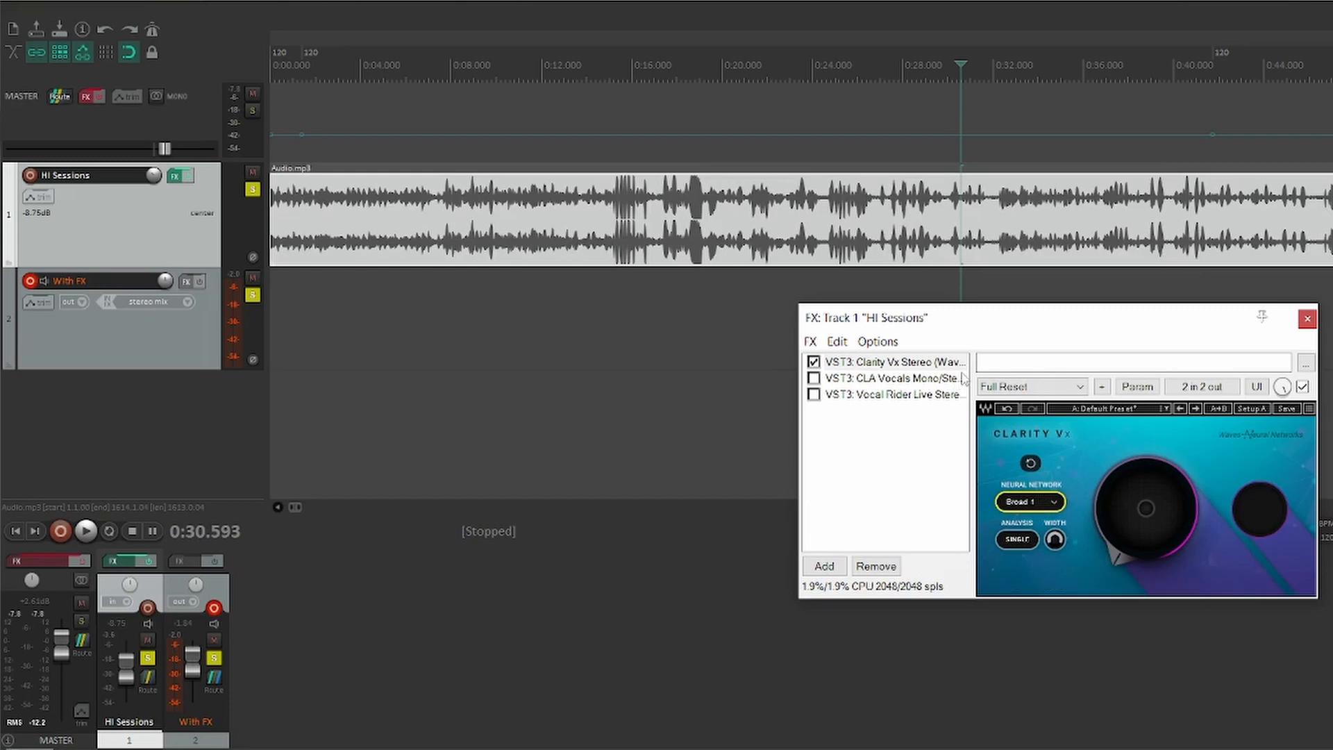
Step: Record the output onto the With FX track from 0:30.593 while sweeping Clarity Vx's ambience reduction up, down and up again
{"action": "left_click", "coordinate": [65, 536]}
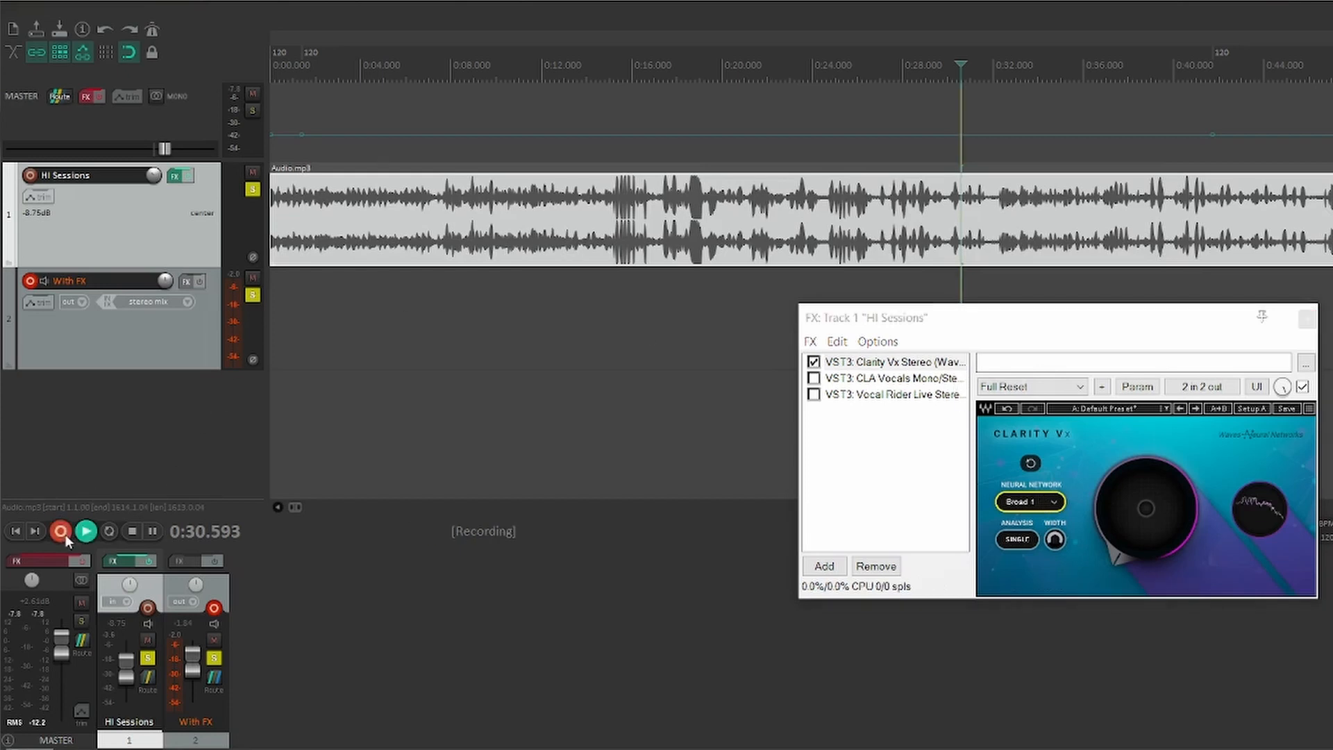
{"action": "left_click_drag", "start_coordinate": [1149, 547], "coordinate": [1147, 484]}
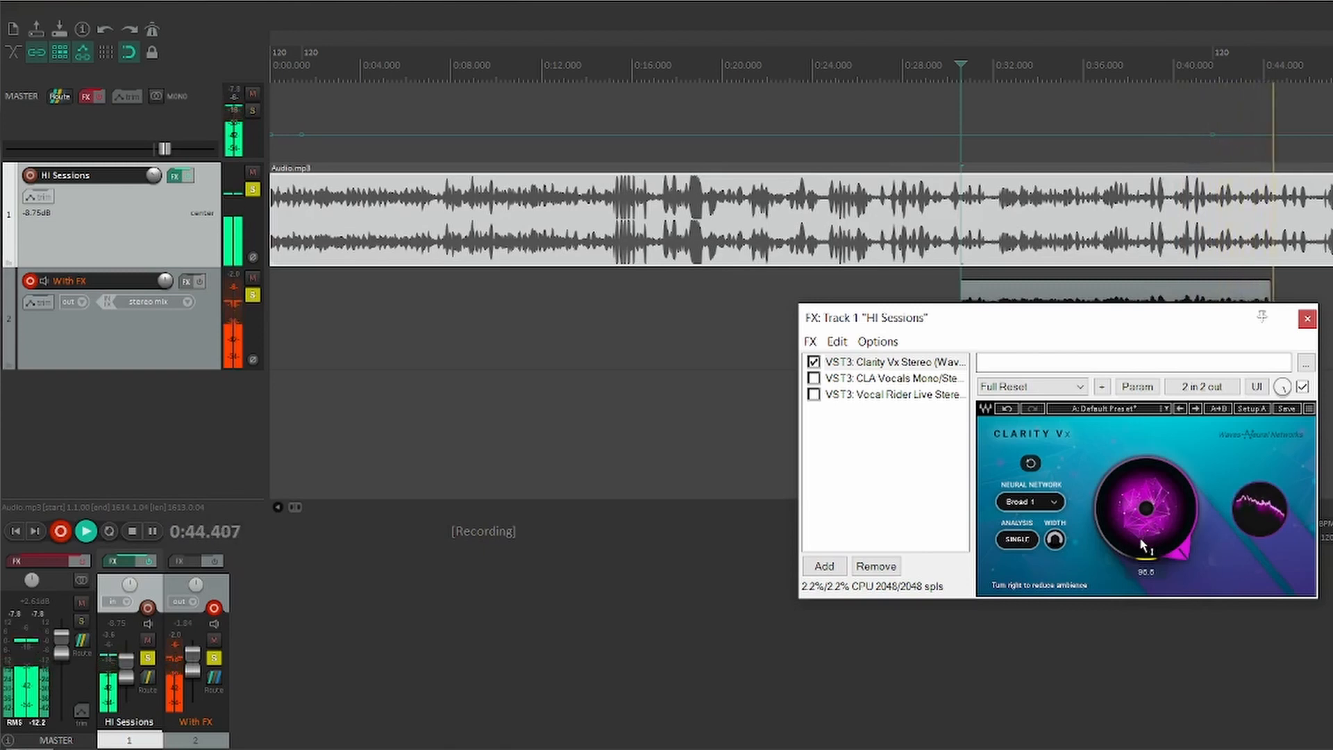
{"action": "left_click_drag", "start_coordinate": [1144, 511], "coordinate": [1144, 582]}
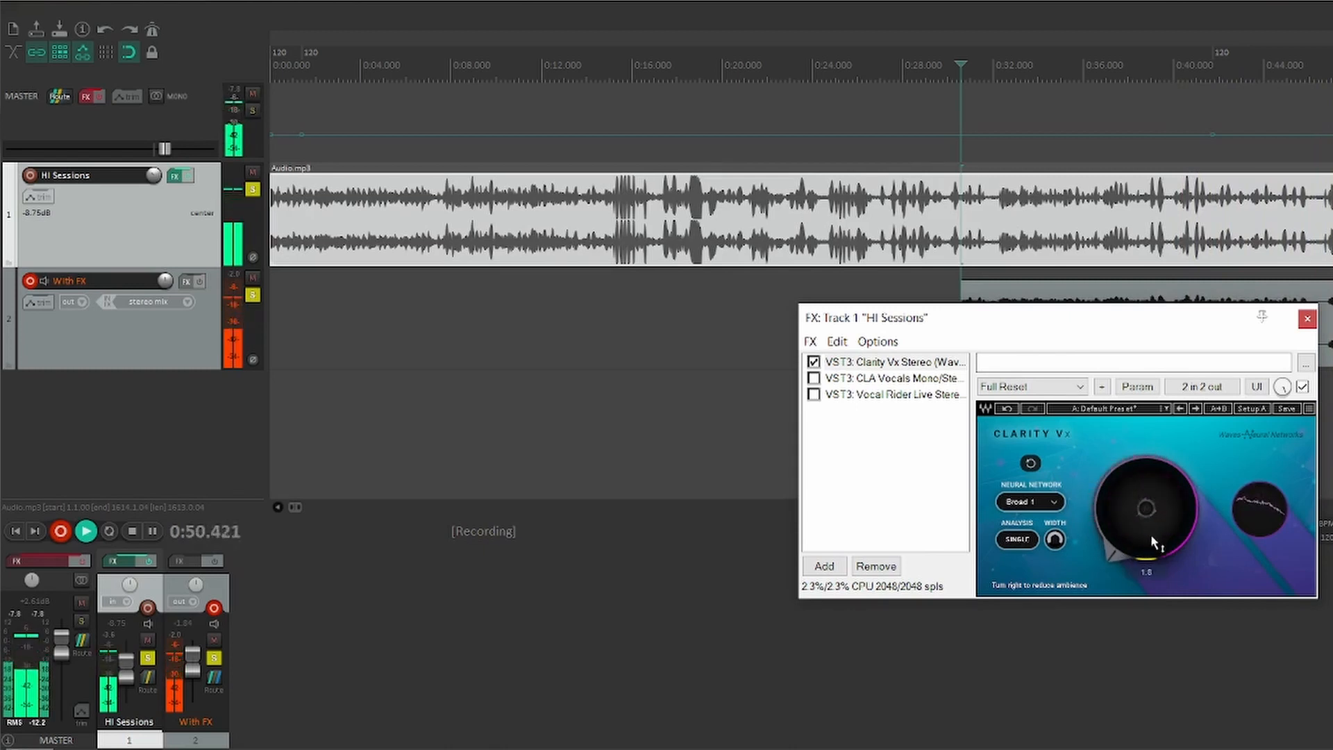
{"action": "left_click_drag", "start_coordinate": [1152, 535], "coordinate": [1151, 474]}
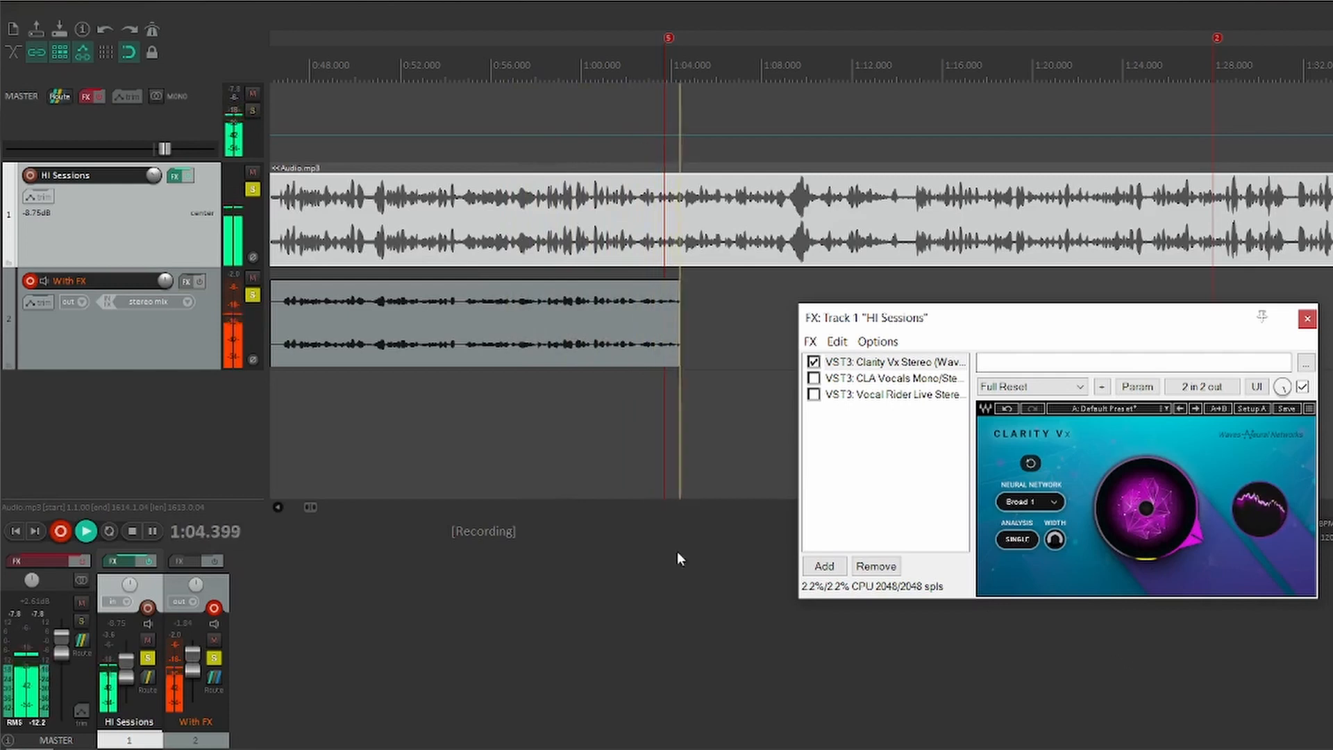
{"action": "left_click", "coordinate": [126, 531]}
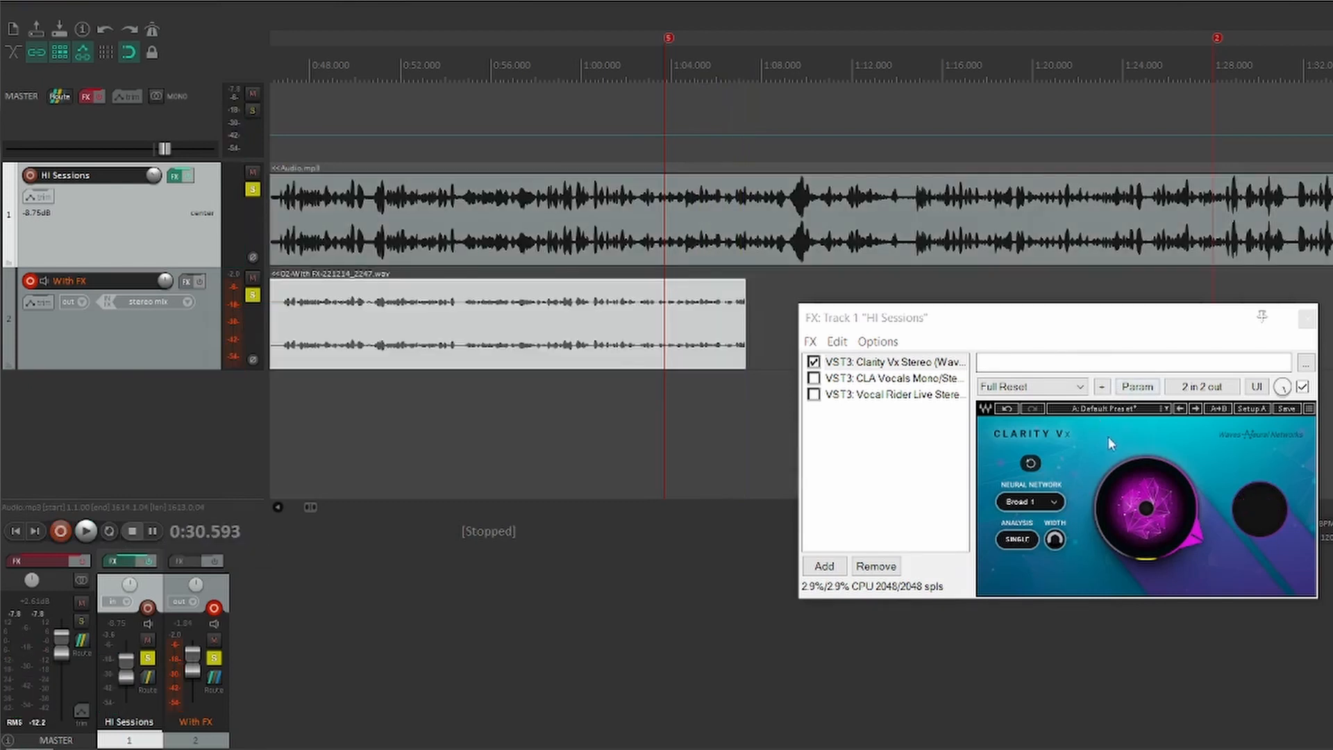
Step: Place the edit cursor at the end of the With FX recording, 1:07.350, and enable the CLA Vocals effect
{"action": "left_click", "coordinate": [747, 68]}
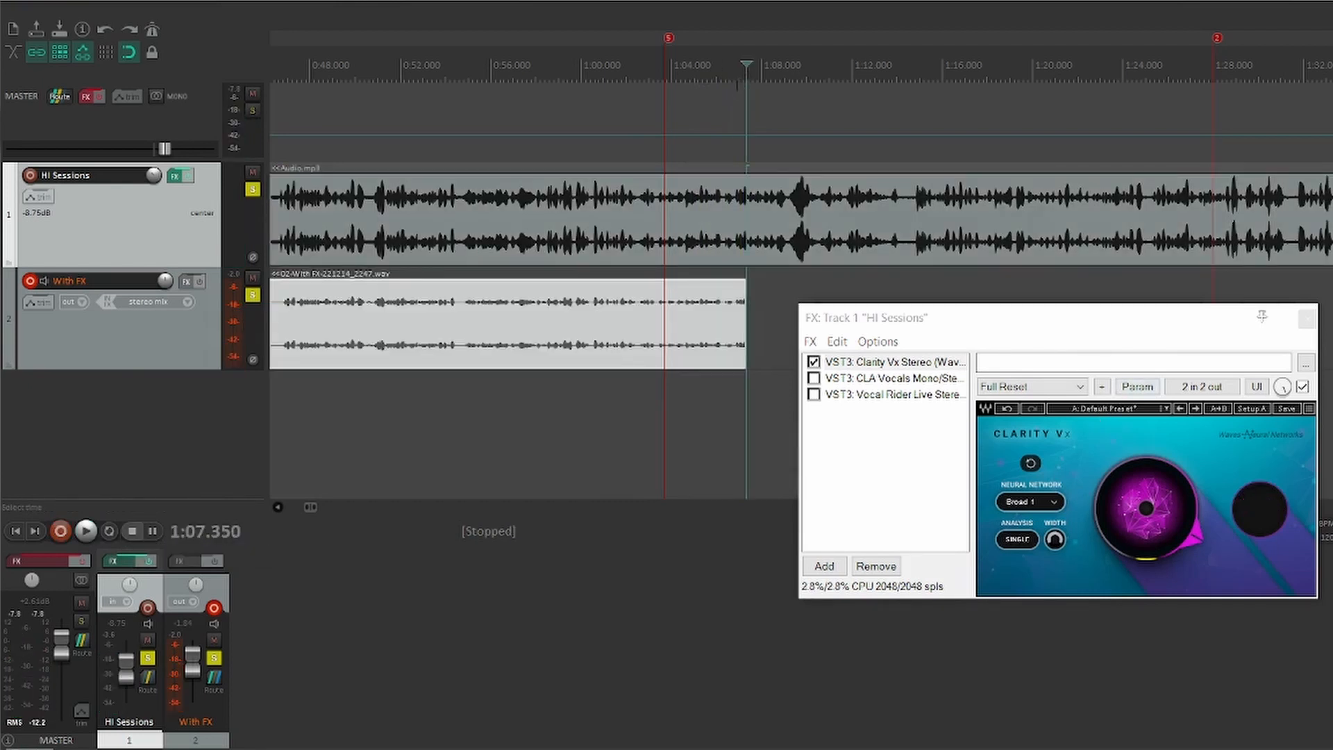
{"action": "left_click", "coordinate": [899, 381]}
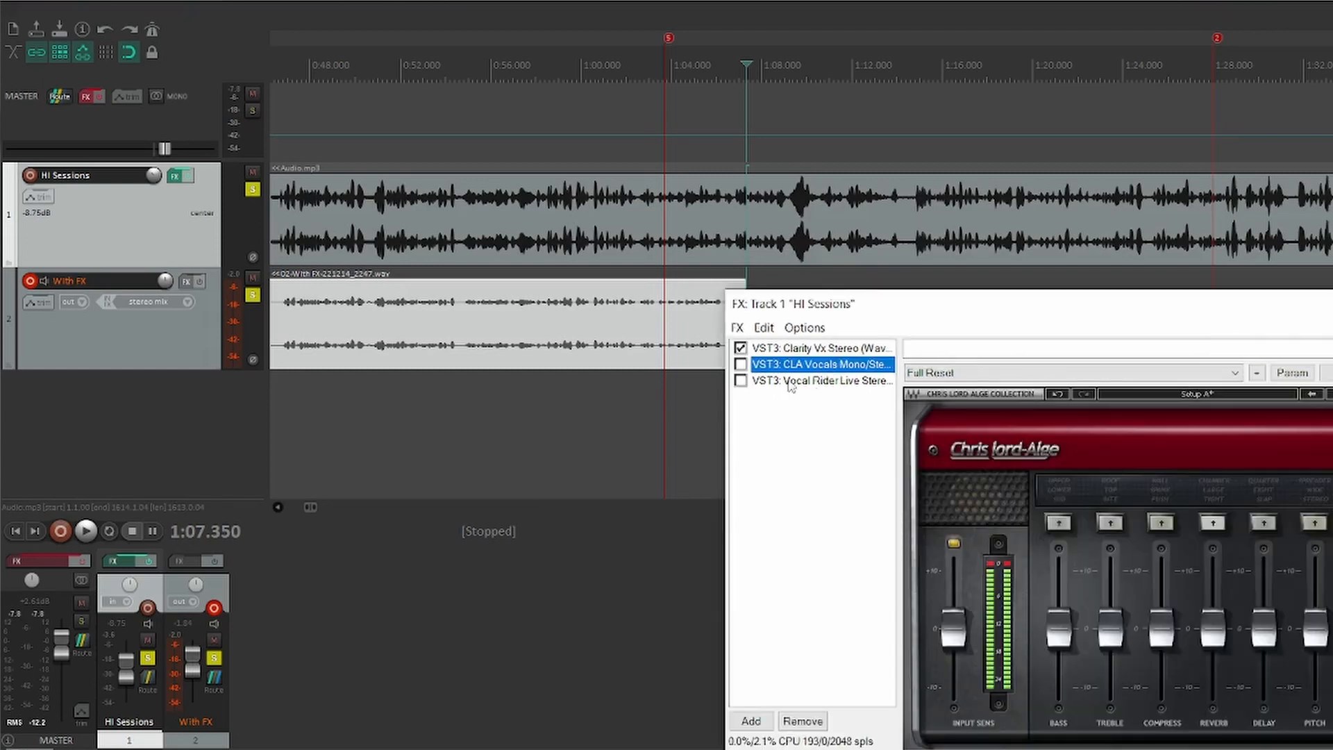
{"action": "left_click", "coordinate": [741, 364]}
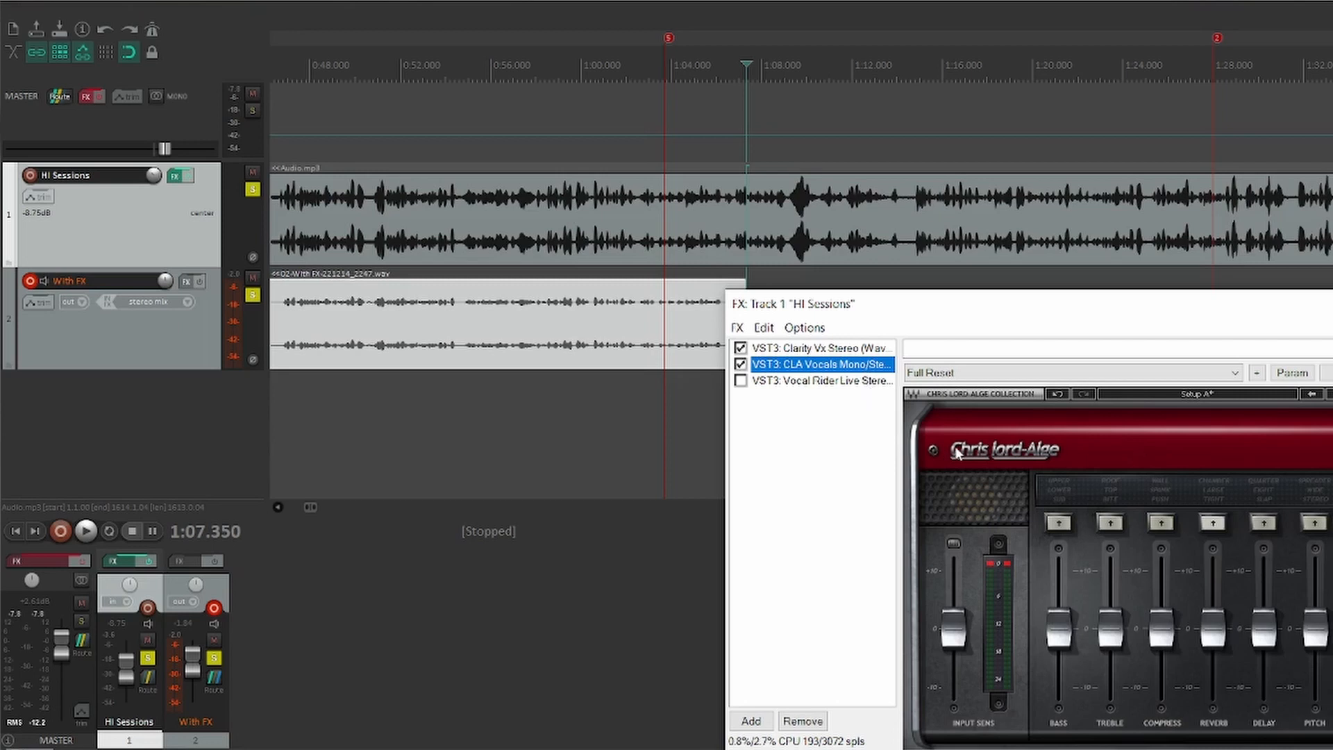
Step: Cycle the CLA Vocals compression modes, leave Compress on Wall, and select its fader
{"action": "left_click", "coordinate": [1162, 523]}
{"action": "left_click", "coordinate": [1162, 523]}
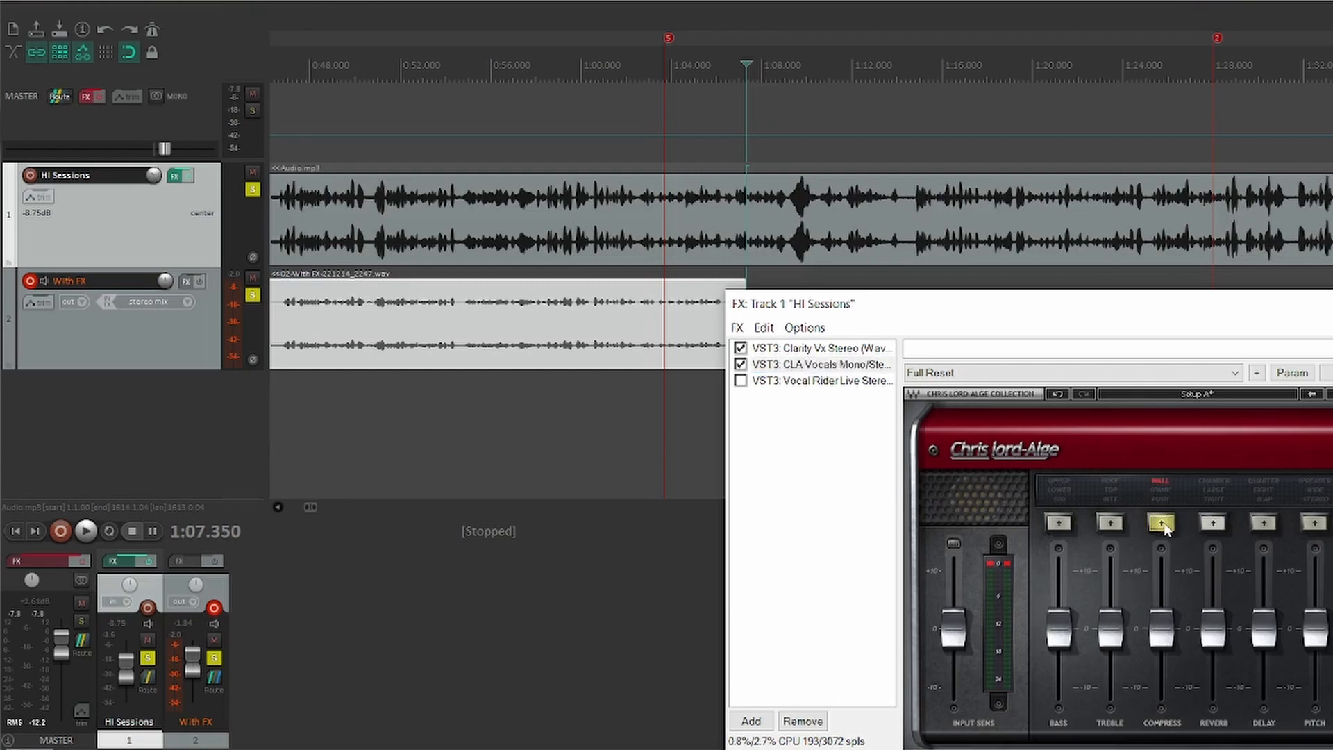
{"action": "left_click", "coordinate": [1162, 523]}
{"action": "left_click", "coordinate": [1162, 523]}
{"action": "left_click", "coordinate": [1162, 523]}
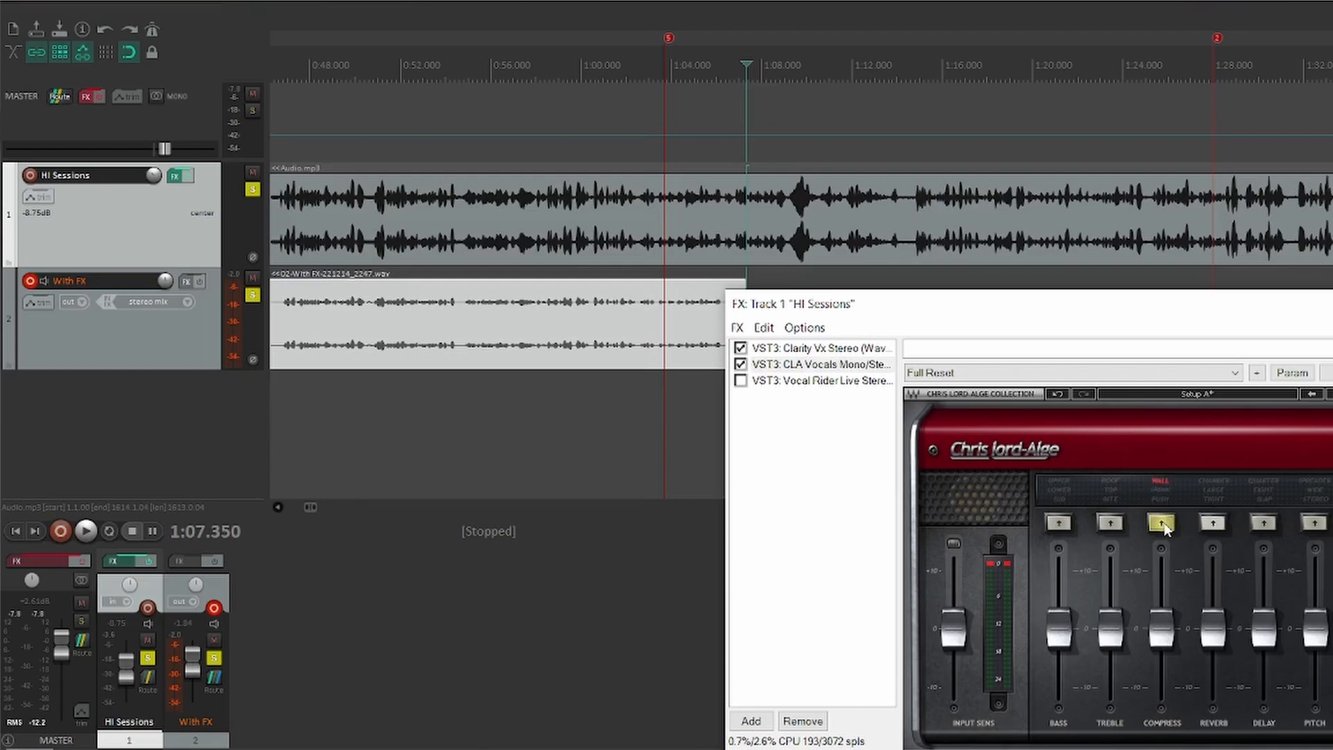
{"action": "left_click", "coordinate": [1157, 618]}
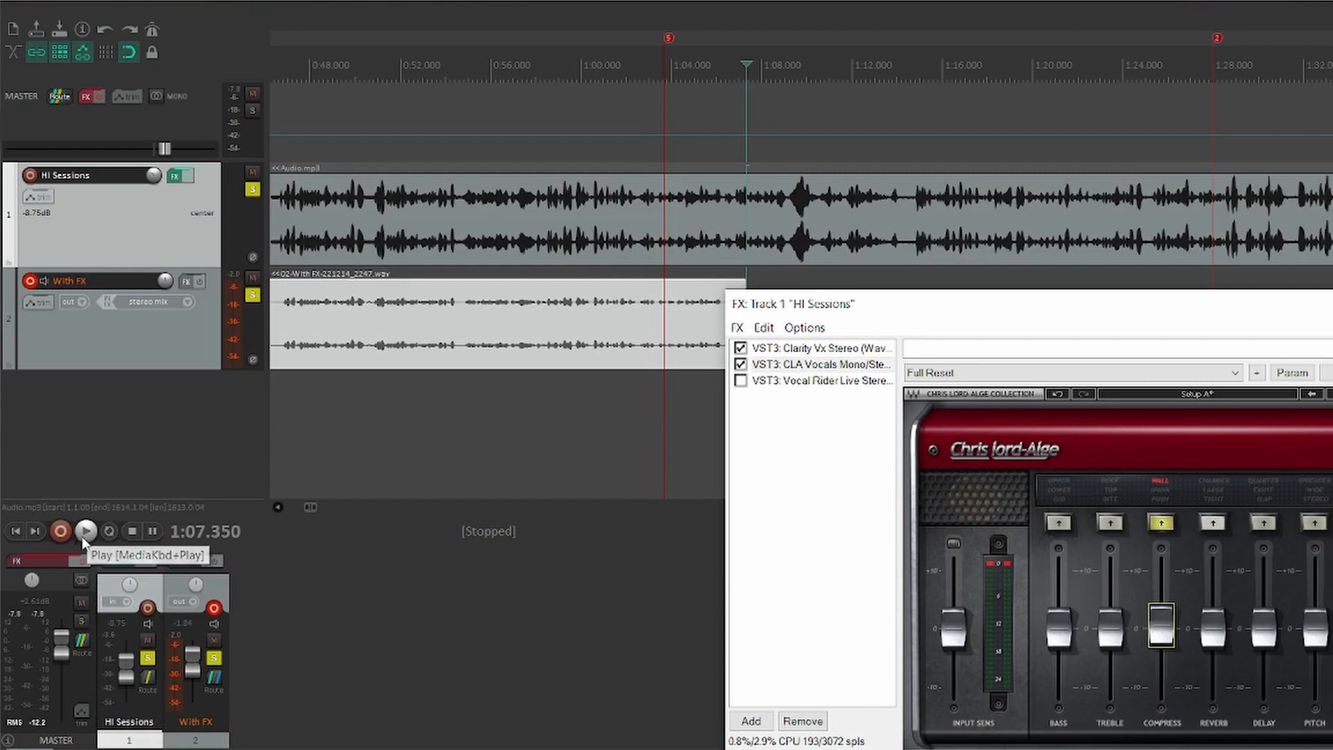
Step: Record a second With FX clip from 1:07.350 while repeatedly bypassing and re-enabling CLA Vocals, finishing with it enabled
{"action": "left_click", "coordinate": [61, 532]}
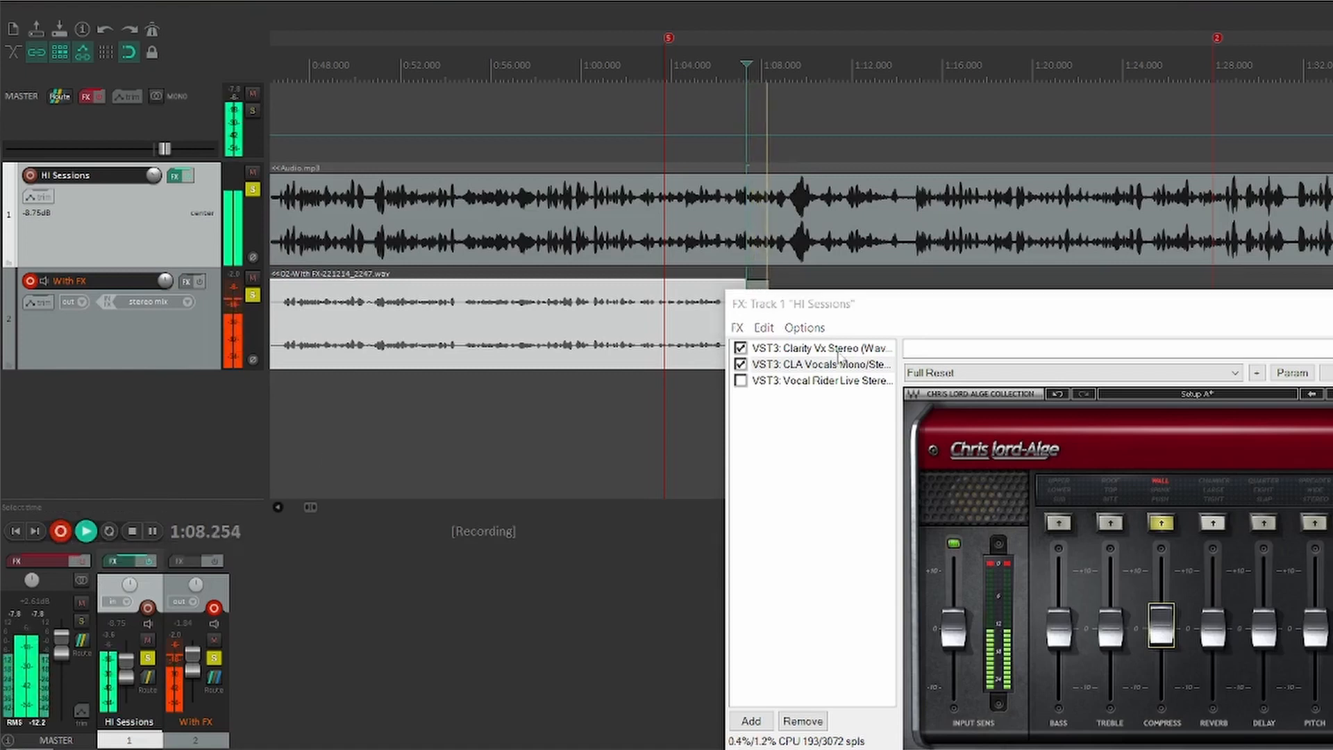
{"action": "left_click", "coordinate": [741, 365]}
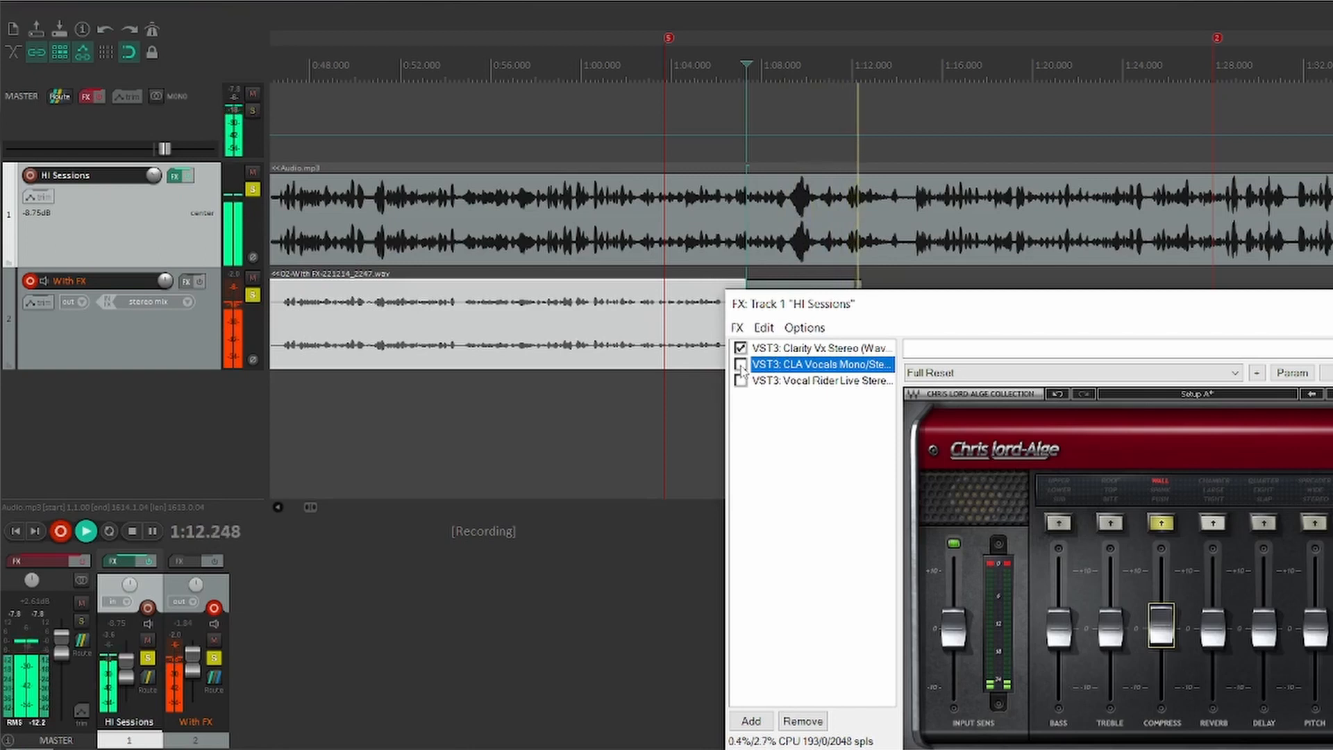
{"action": "left_click", "coordinate": [741, 365]}
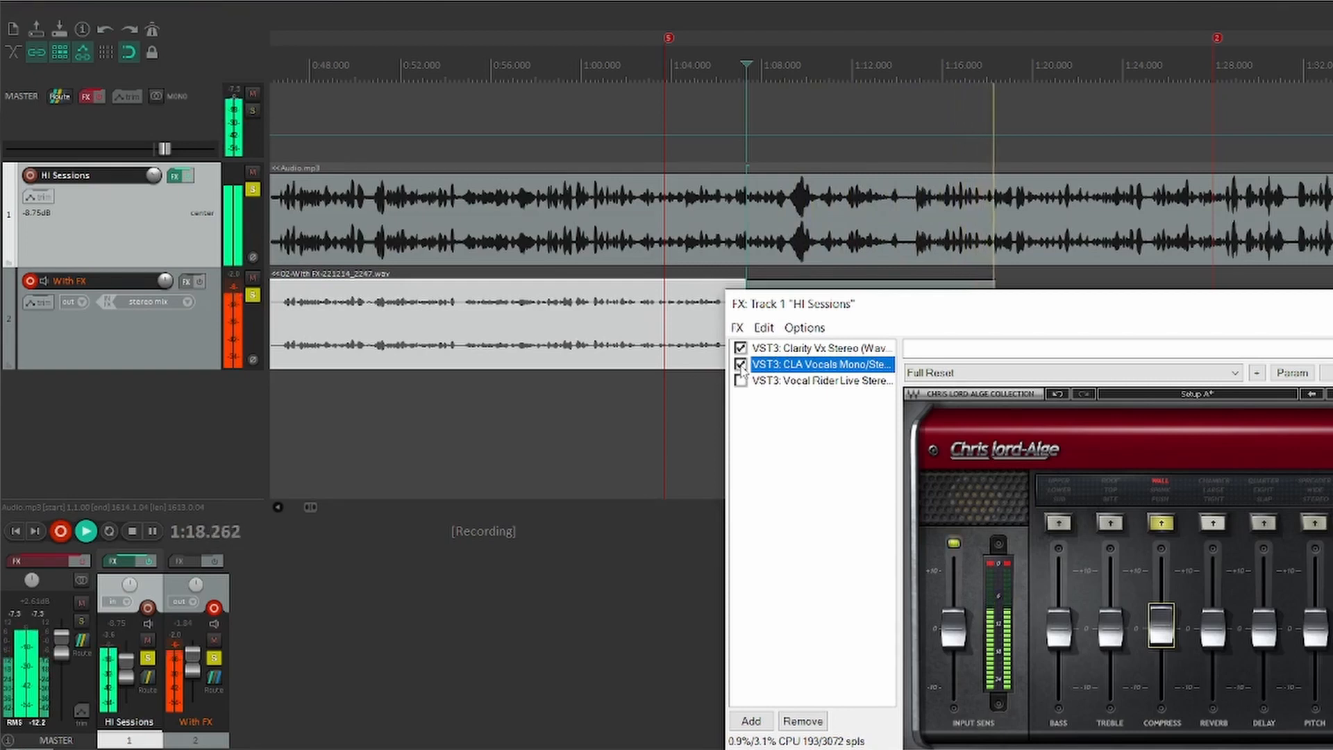
{"action": "left_click", "coordinate": [741, 365]}
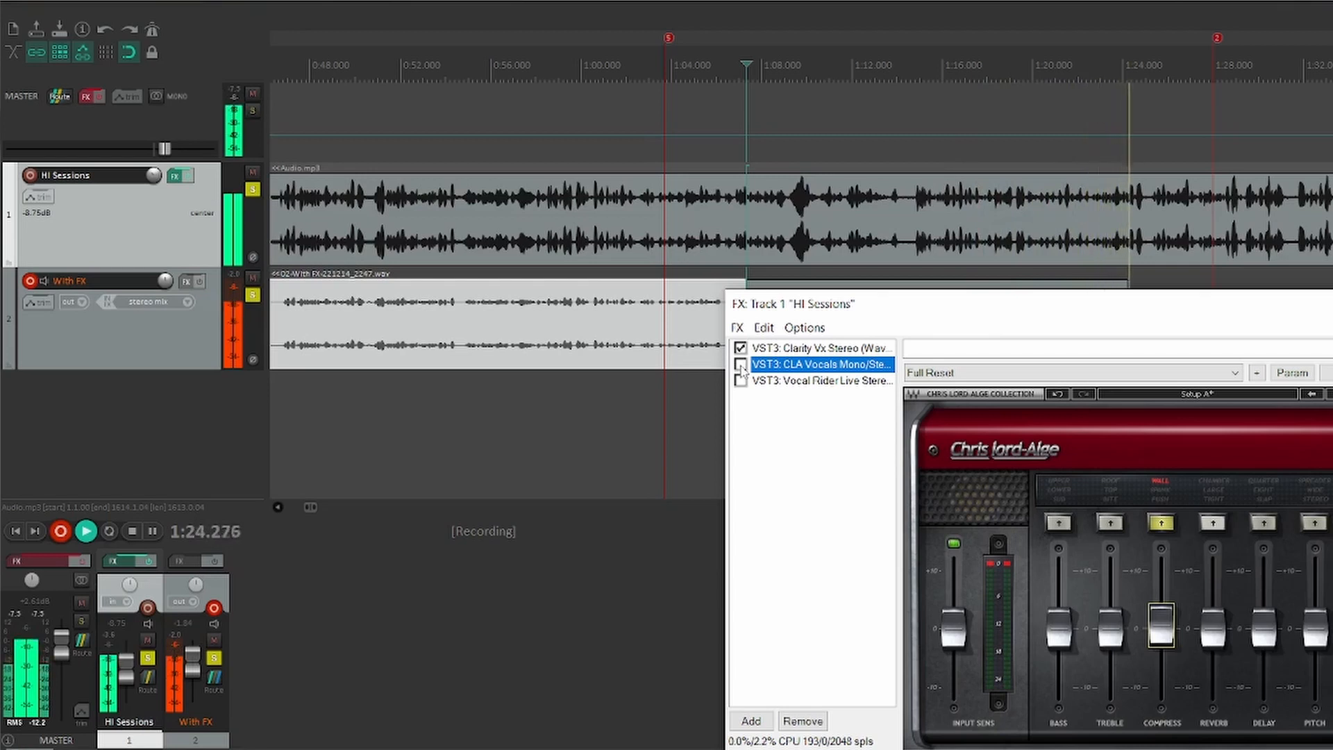
{"action": "left_click", "coordinate": [741, 365]}
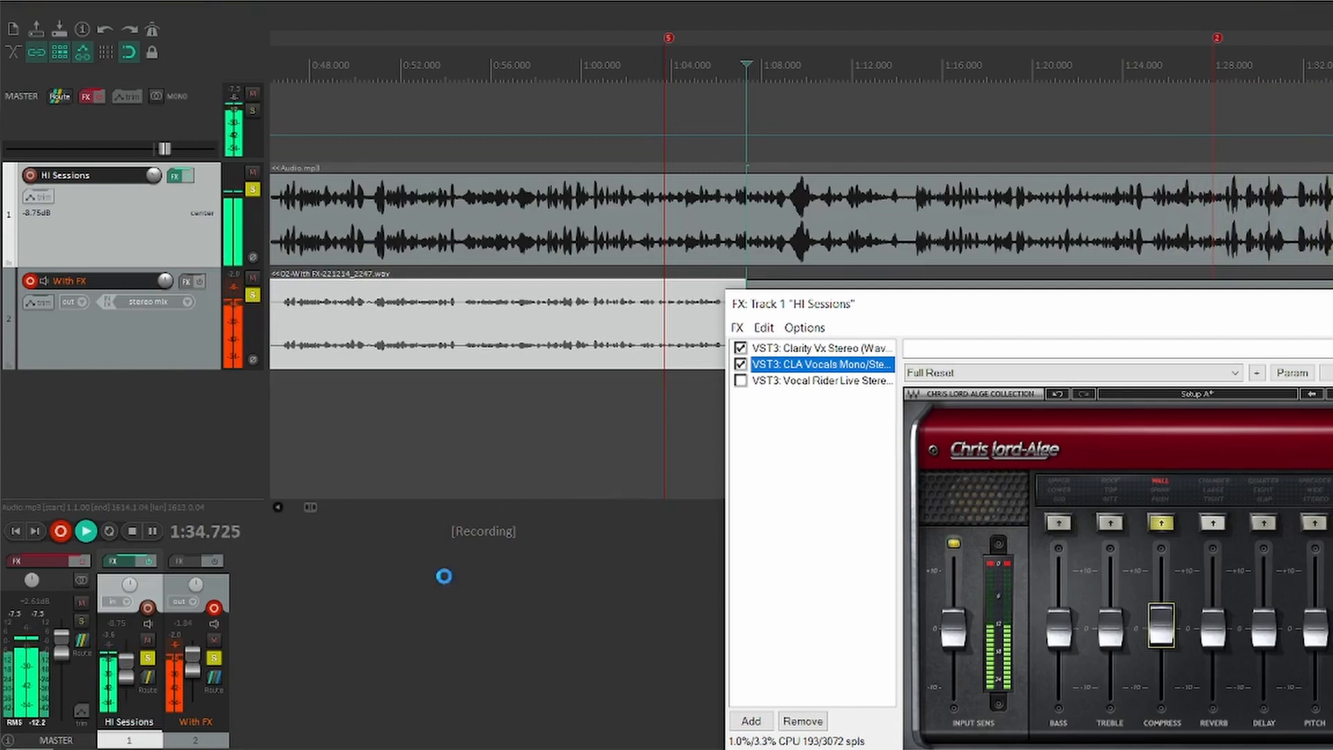
{"action": "key", "text": "space"}
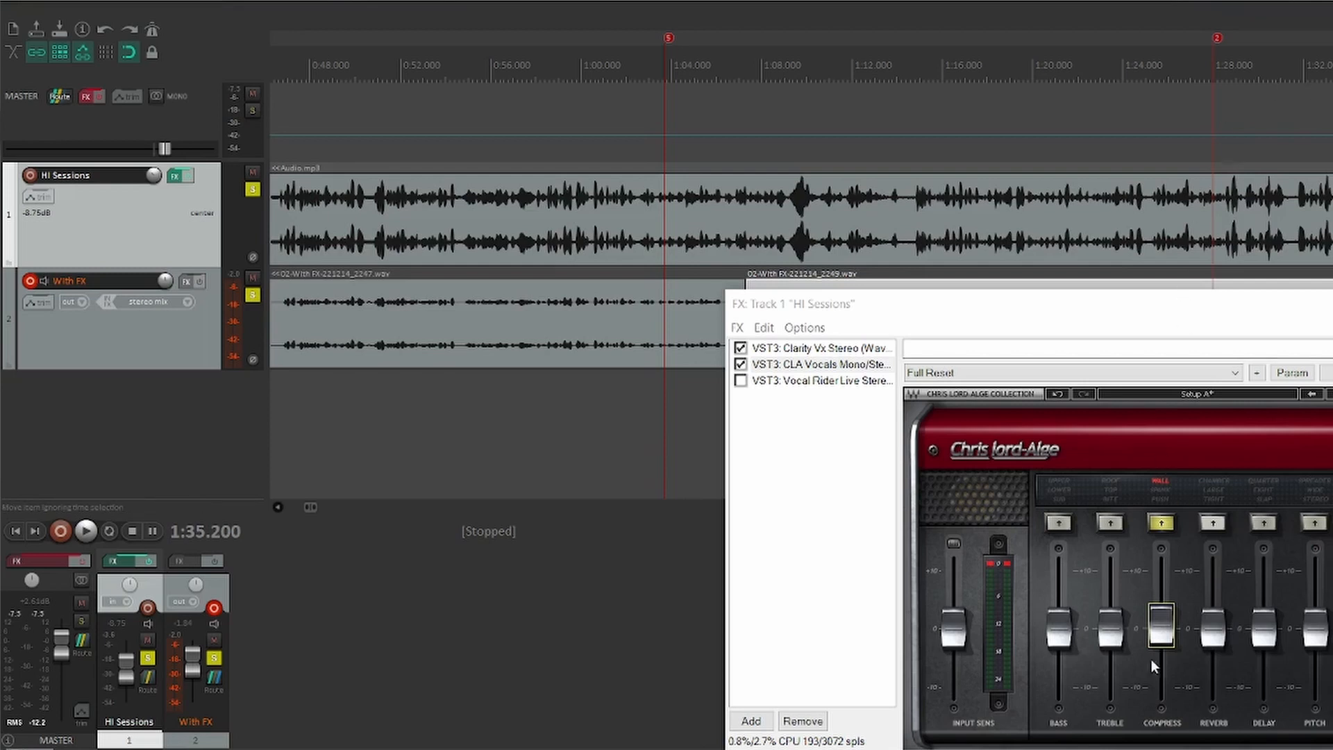
Step: Adjust the CLA Vocals Compress fader slightly and move the effects window clear of the second recorded clip
{"action": "left_click_drag", "start_coordinate": [1166, 631], "coordinate": [1165, 628]}
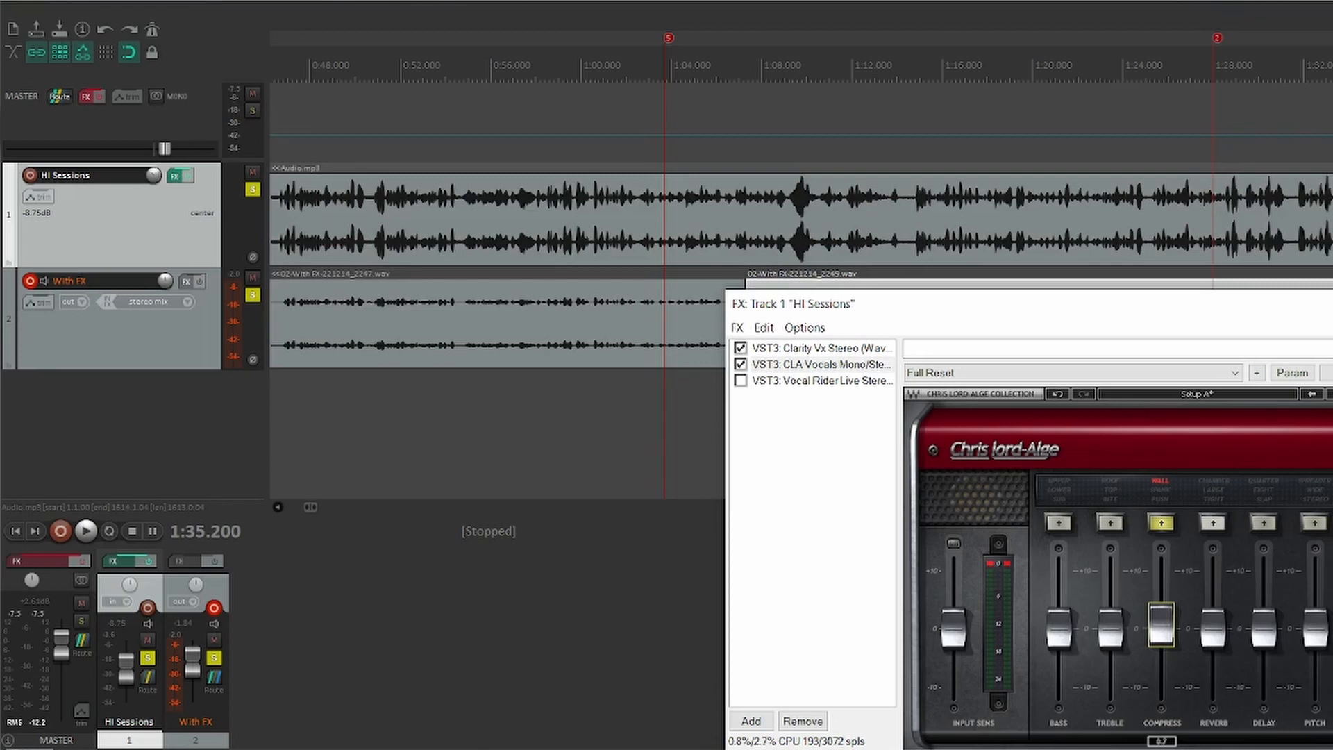
{"action": "left_click_drag", "start_coordinate": [1165, 629], "coordinate": [1165, 638]}
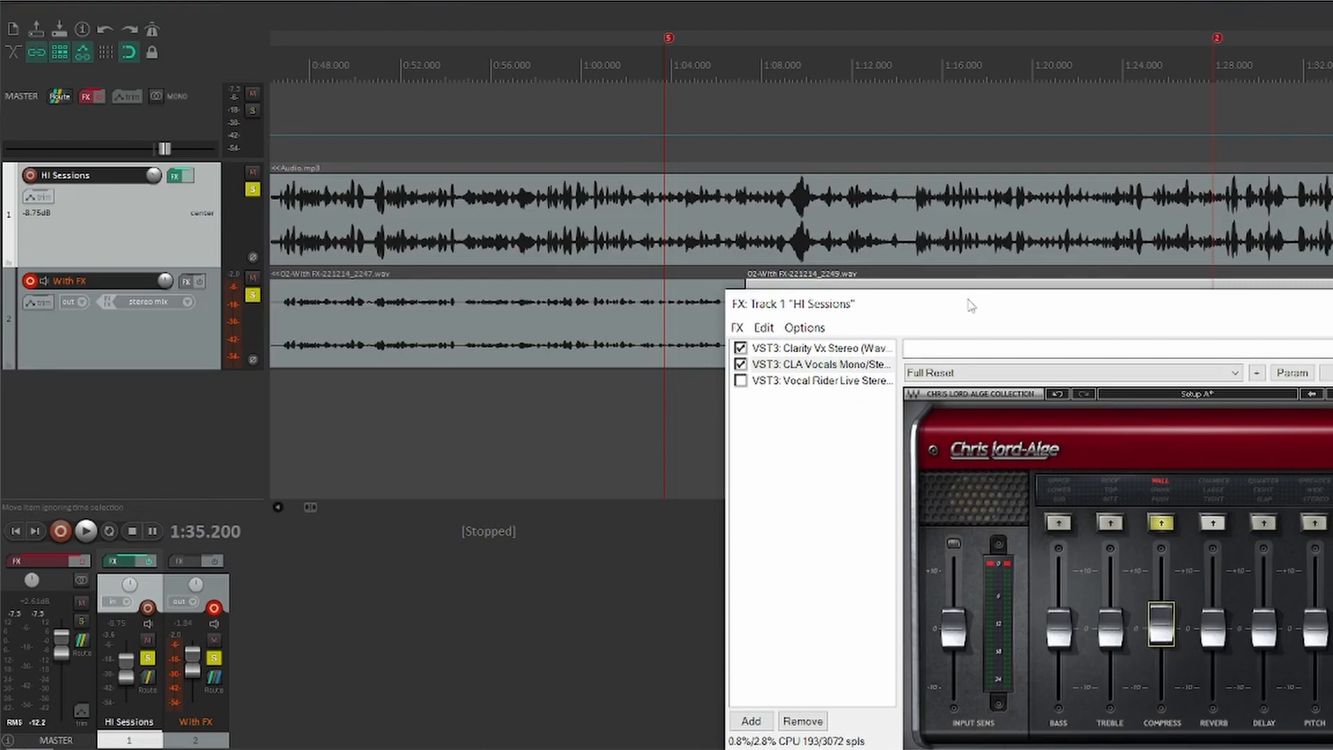
{"action": "left_click_drag", "start_coordinate": [976, 301], "coordinate": [798, 396]}
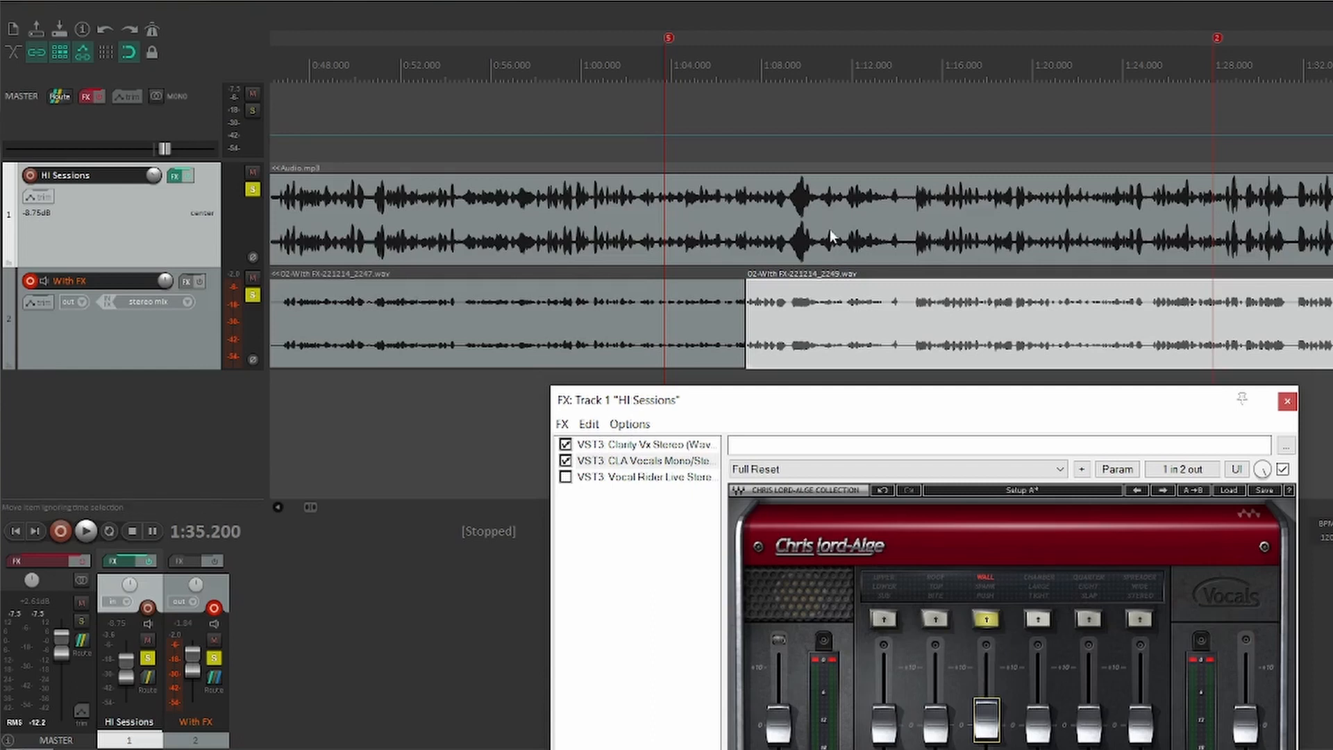
Step: Bring up Vocal Rider Live, start recording a third With FX clip from 1:35.200, and raise the Vocal Rider target level
{"action": "left_click", "coordinate": [673, 478]}
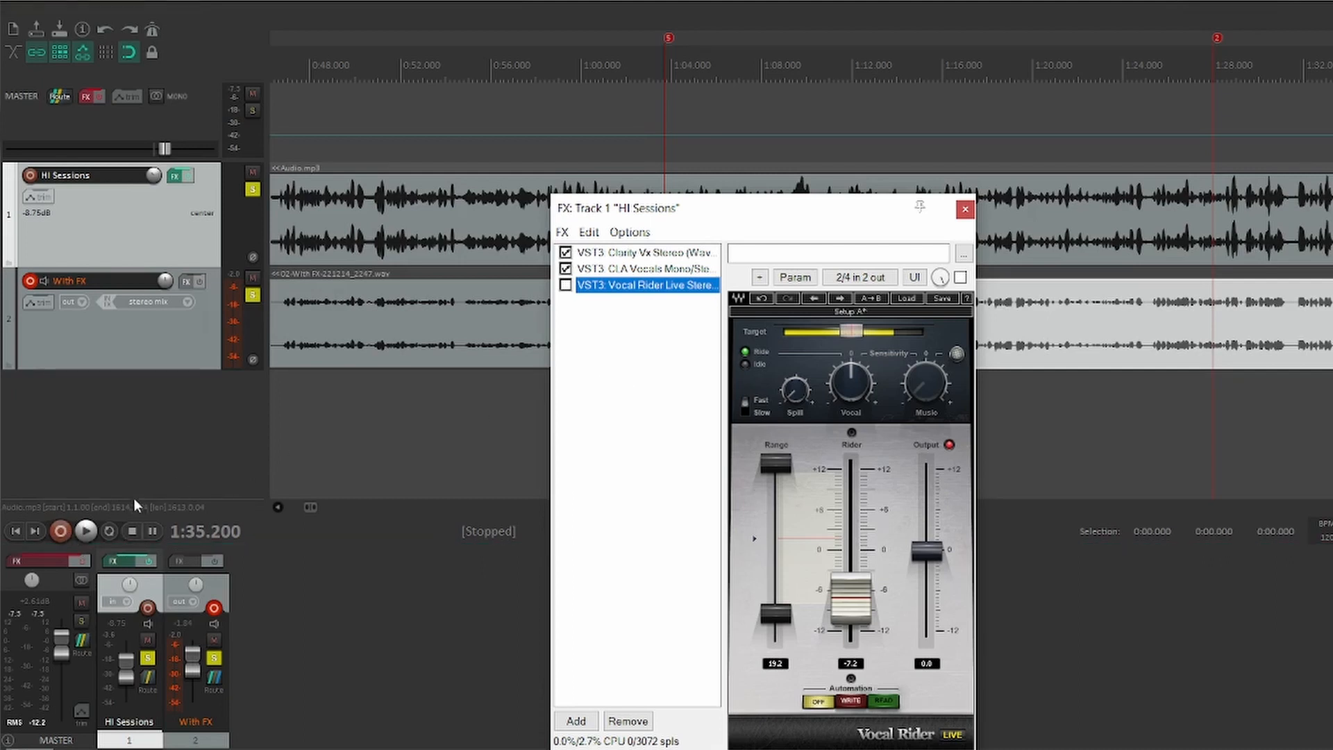
{"action": "left_click", "coordinate": [61, 532]}
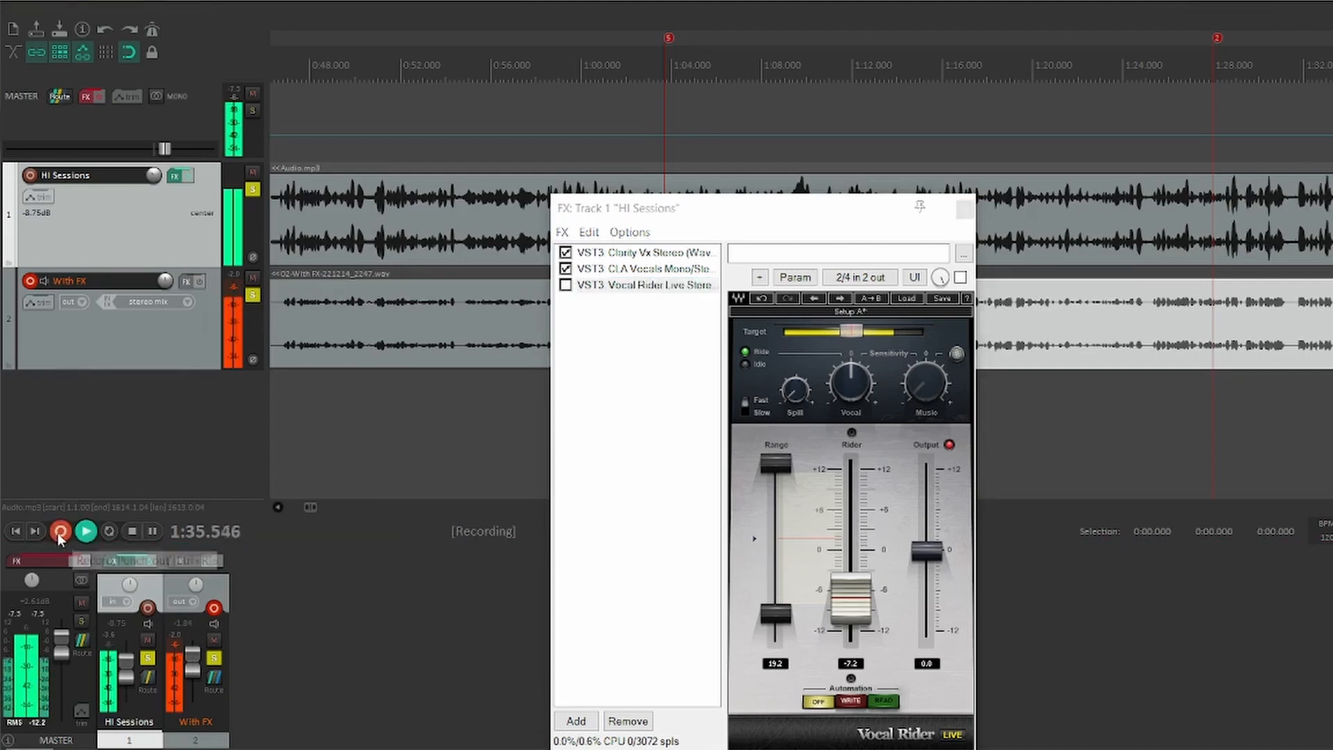
{"action": "left_click_drag", "start_coordinate": [848, 333], "coordinate": [893, 332]}
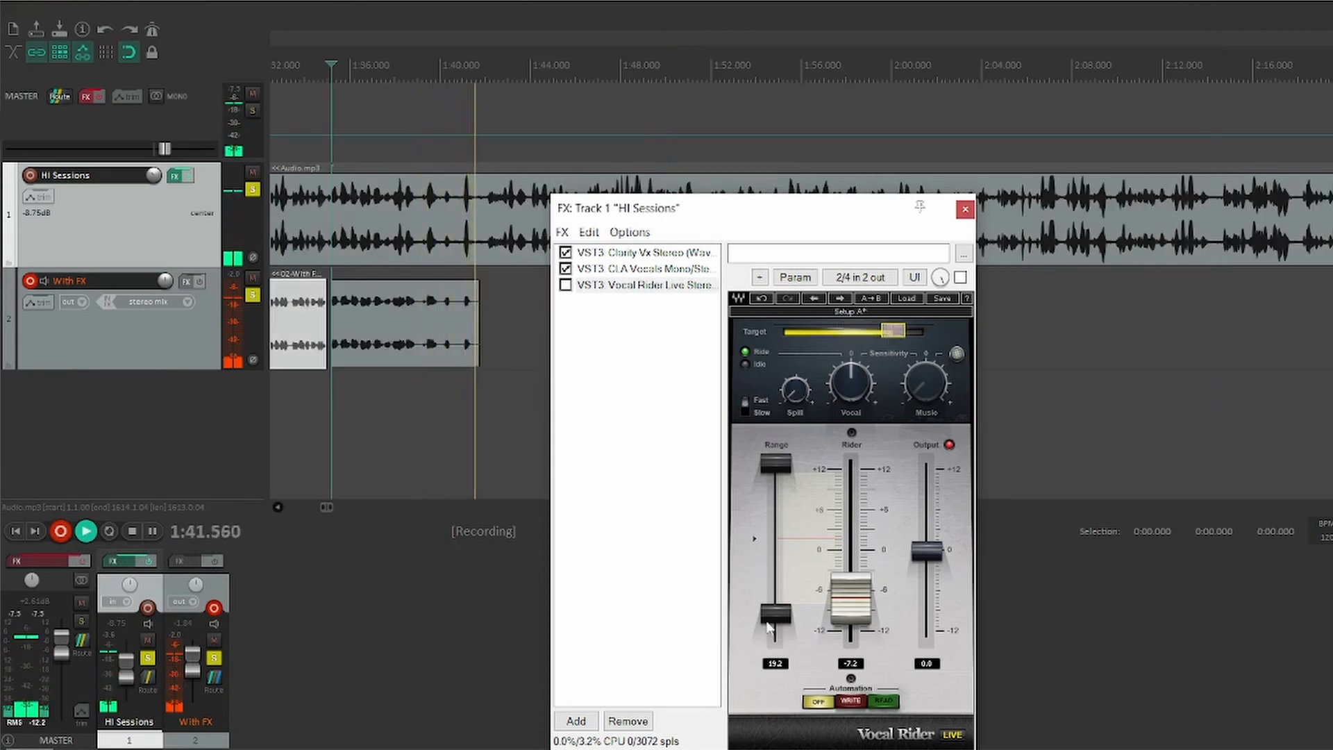
Step: Narrow the Vocal Rider range to 2.6 by raising its lower limit and lowering its upper limit
{"action": "left_click_drag", "start_coordinate": [776, 613], "coordinate": [775, 565]}
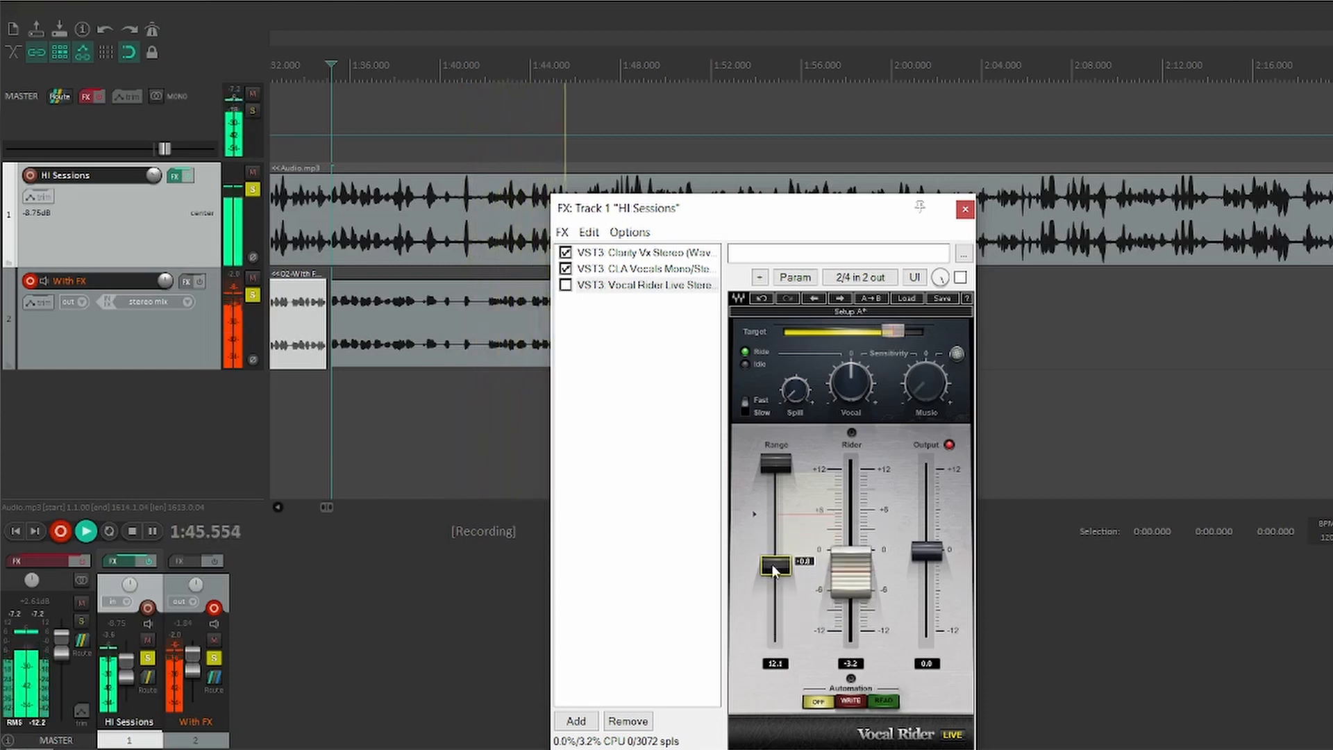
{"action": "left_click_drag", "start_coordinate": [785, 459], "coordinate": [786, 490]}
{"action": "left_click_drag", "start_coordinate": [776, 564], "coordinate": [776, 531]}
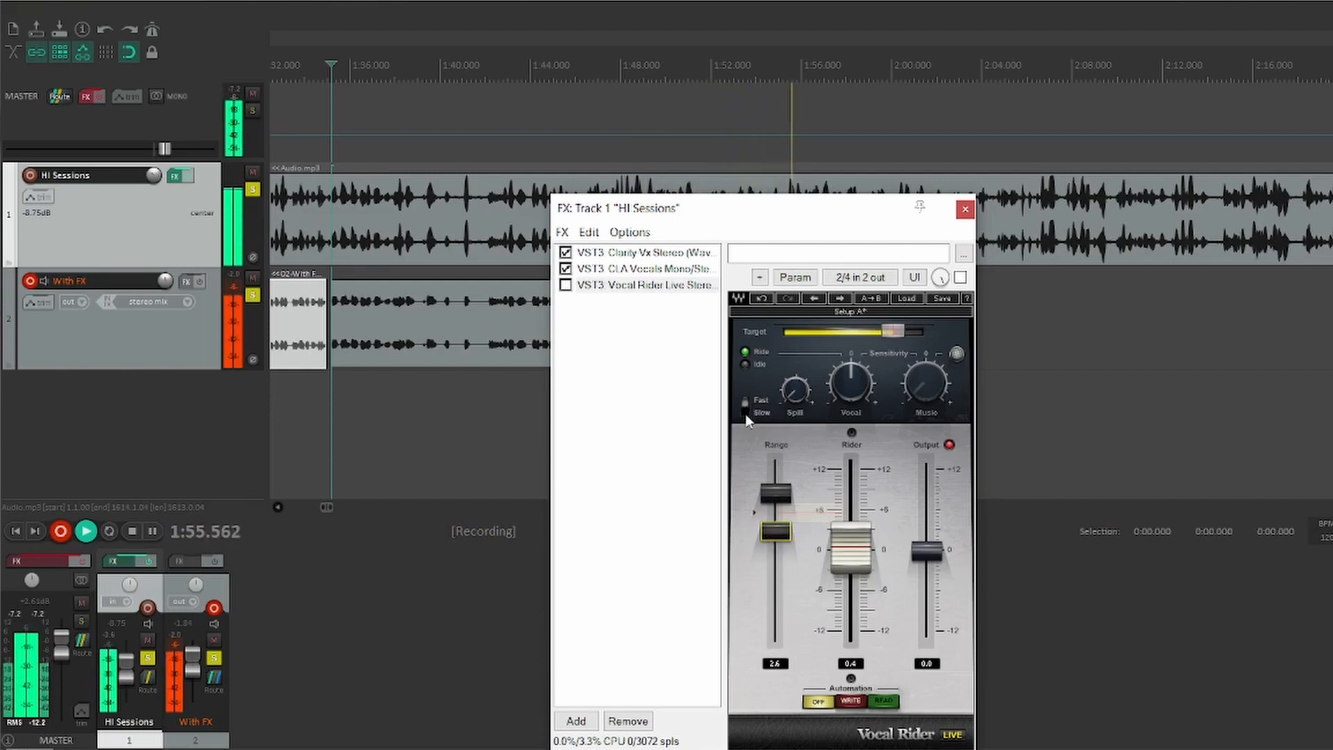
Step: Enable Vocal Rider with the effects window moved clear of the tracks, and increase the Clarity Vx ambience reduction while recording continues
{"action": "left_click_drag", "start_coordinate": [769, 211], "coordinate": [707, 556]}
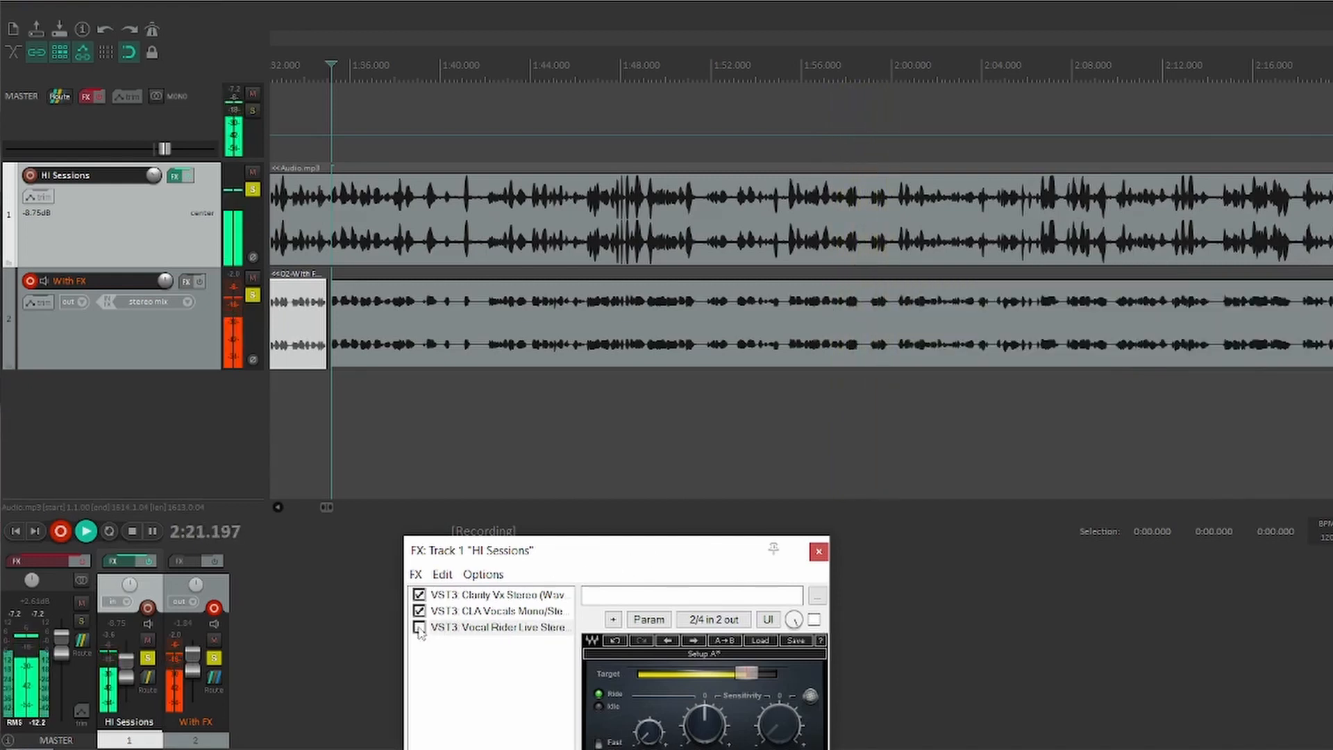
{"action": "right_click", "coordinate": [421, 628]}
{"action": "left_click", "coordinate": [431, 665]}
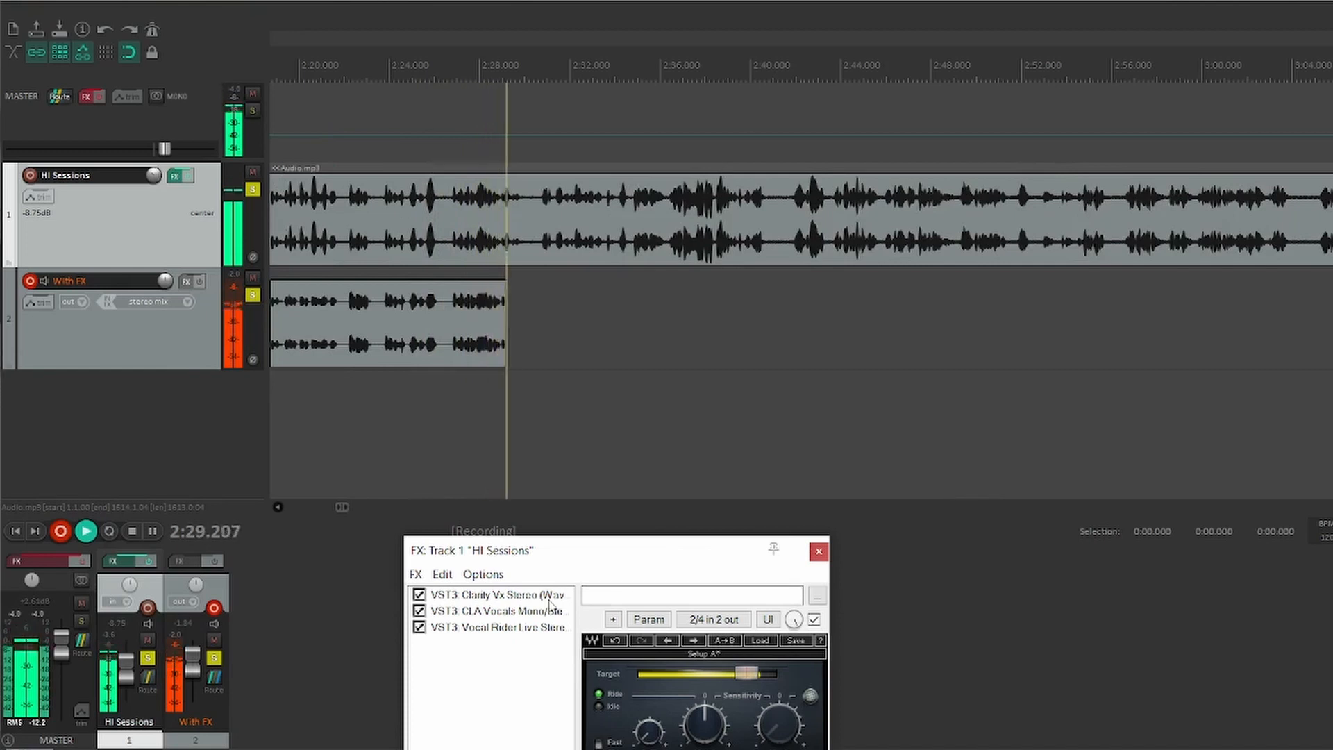
{"action": "left_click", "coordinate": [520, 598]}
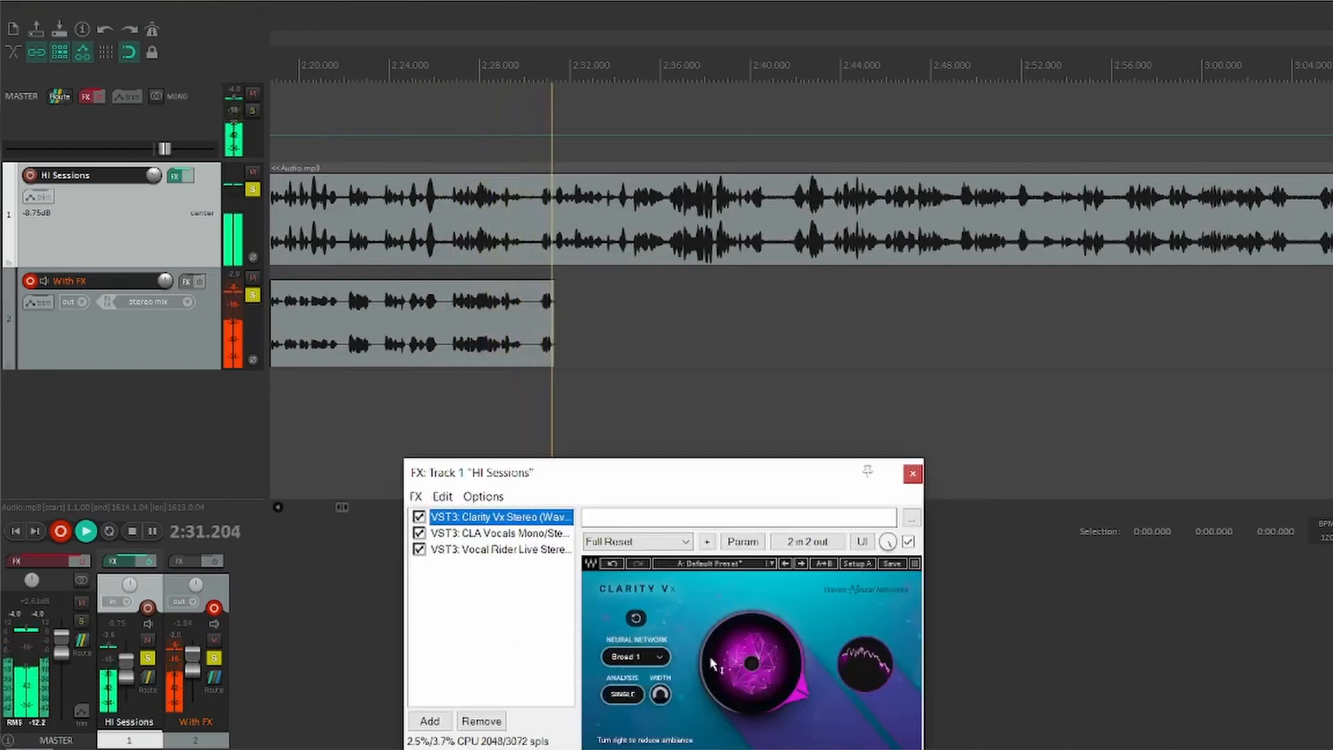
{"action": "left_click_drag", "start_coordinate": [749, 679], "coordinate": [749, 665]}
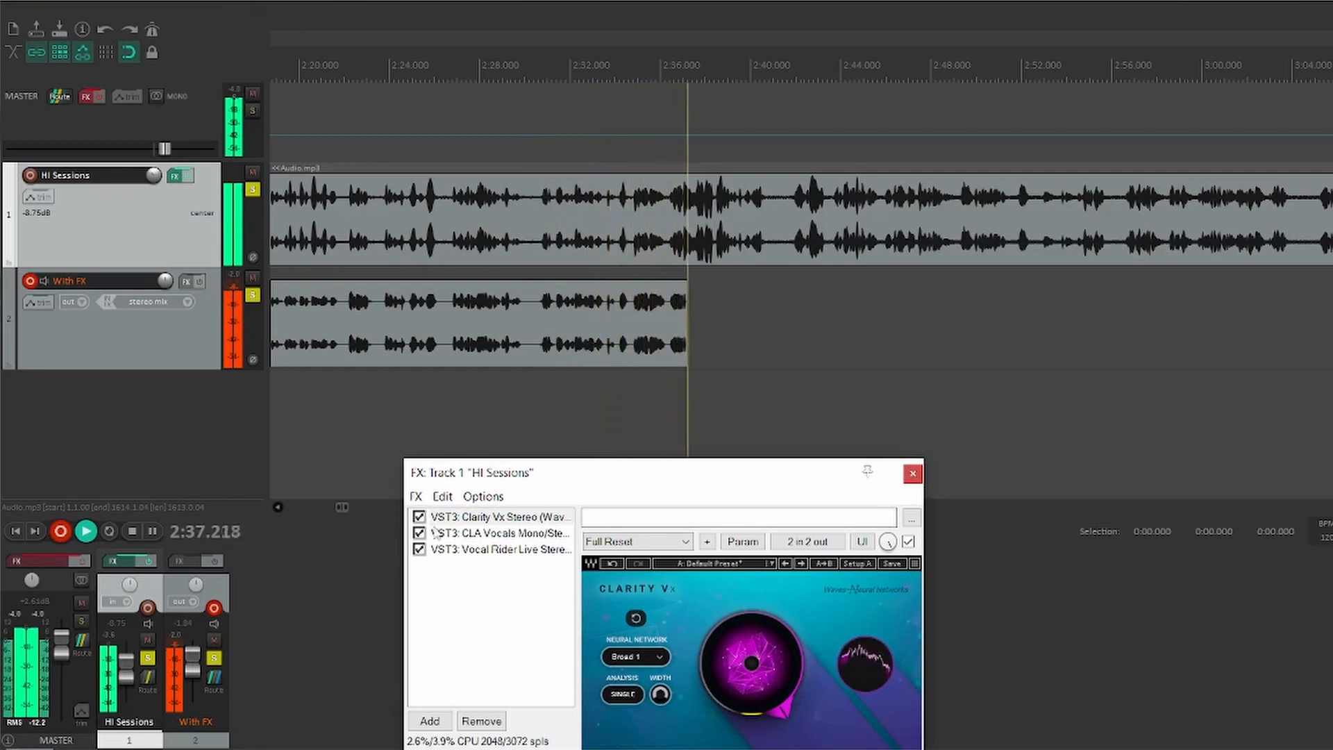
Step: Show Vocal Rider again, move its window below the clips, and stop the third With FX recording at about 2:53
{"action": "left_click", "coordinate": [460, 550]}
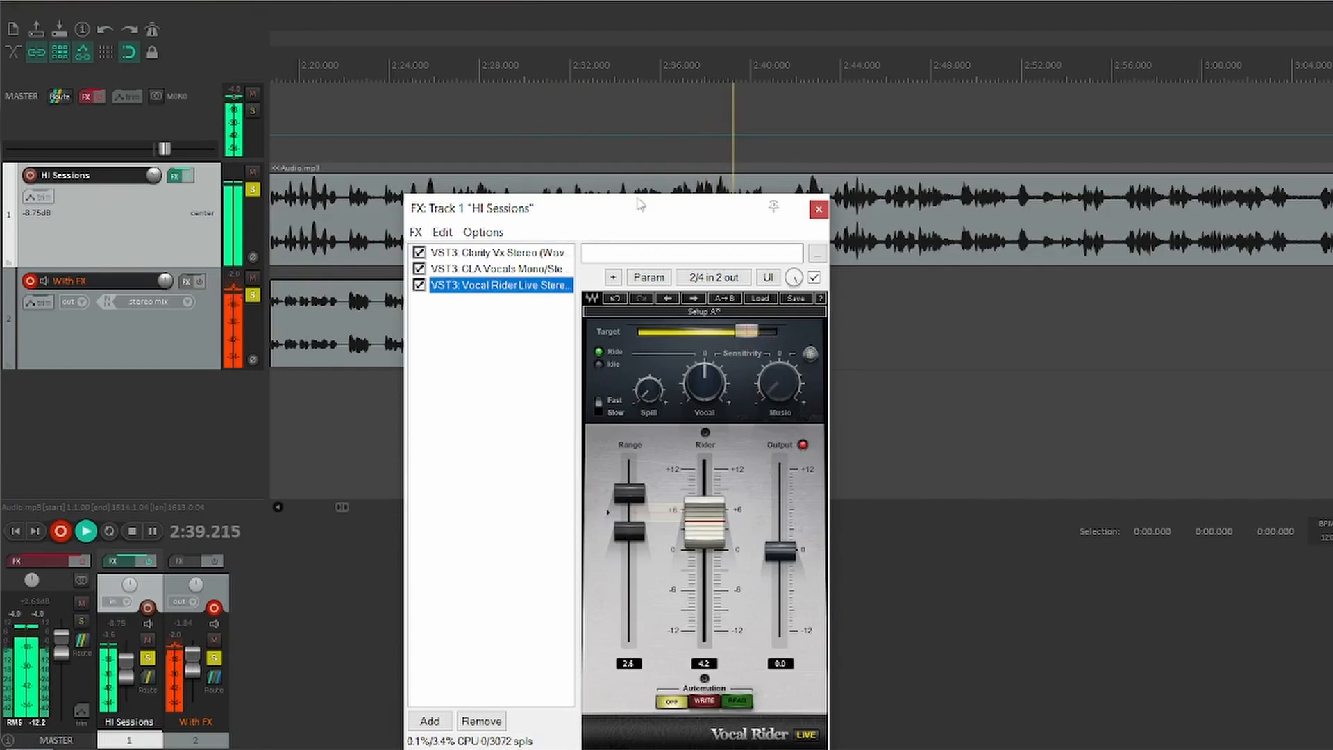
{"action": "left_click_drag", "start_coordinate": [643, 215], "coordinate": [1006, 439]}
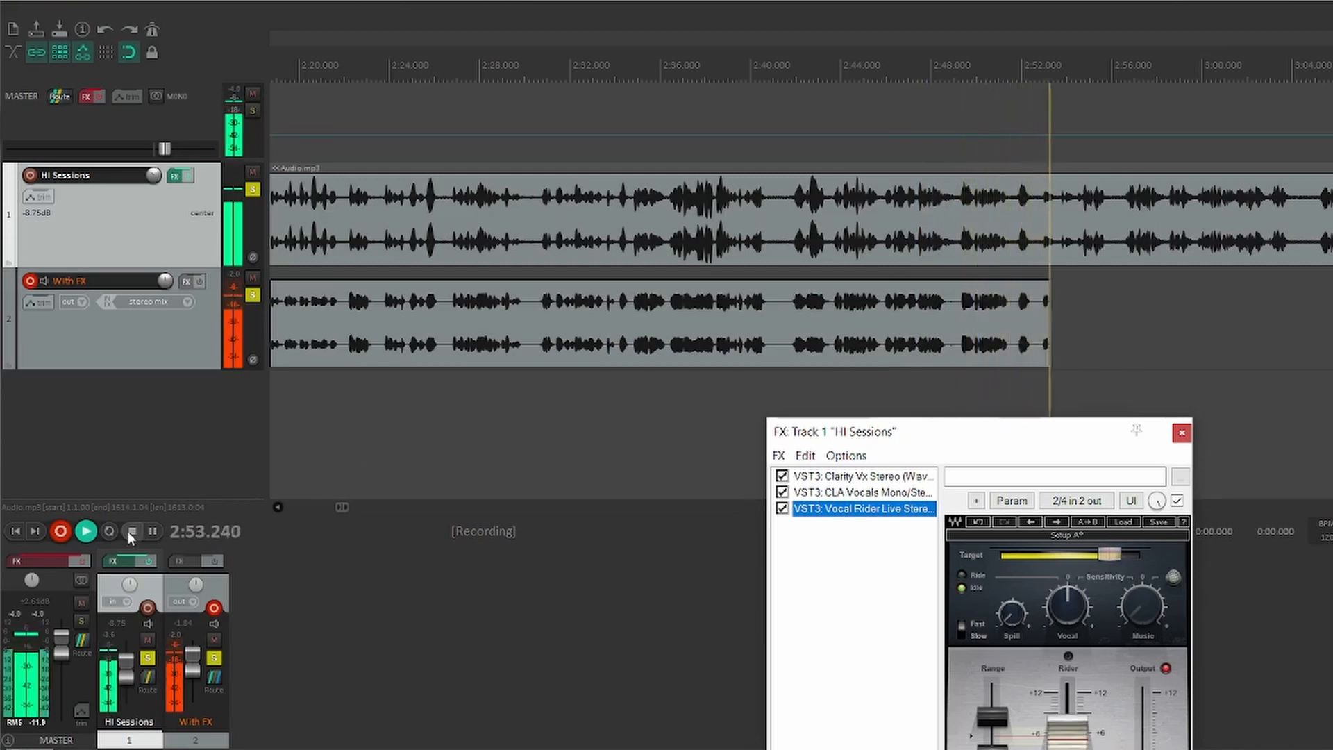
{"action": "key", "text": "space"}
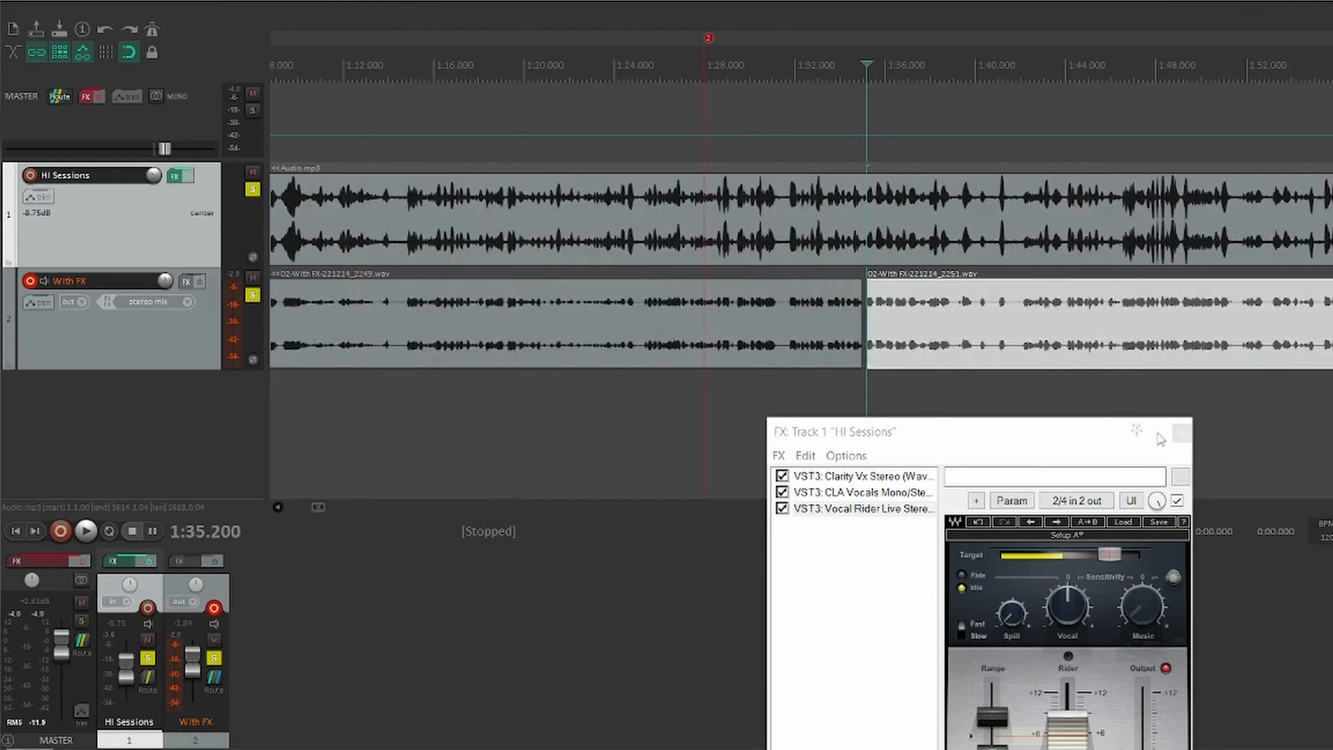
Step: Close the effects window and examine the With FX waveform around 2:27.279, where Vocal Rider was enabled, against the original audio
{"action": "left_click", "coordinate": [1181, 432]}
{"action": "scroll", "coordinate": [667, 542], "scroll_direction": "down", "scroll_amount": 4}
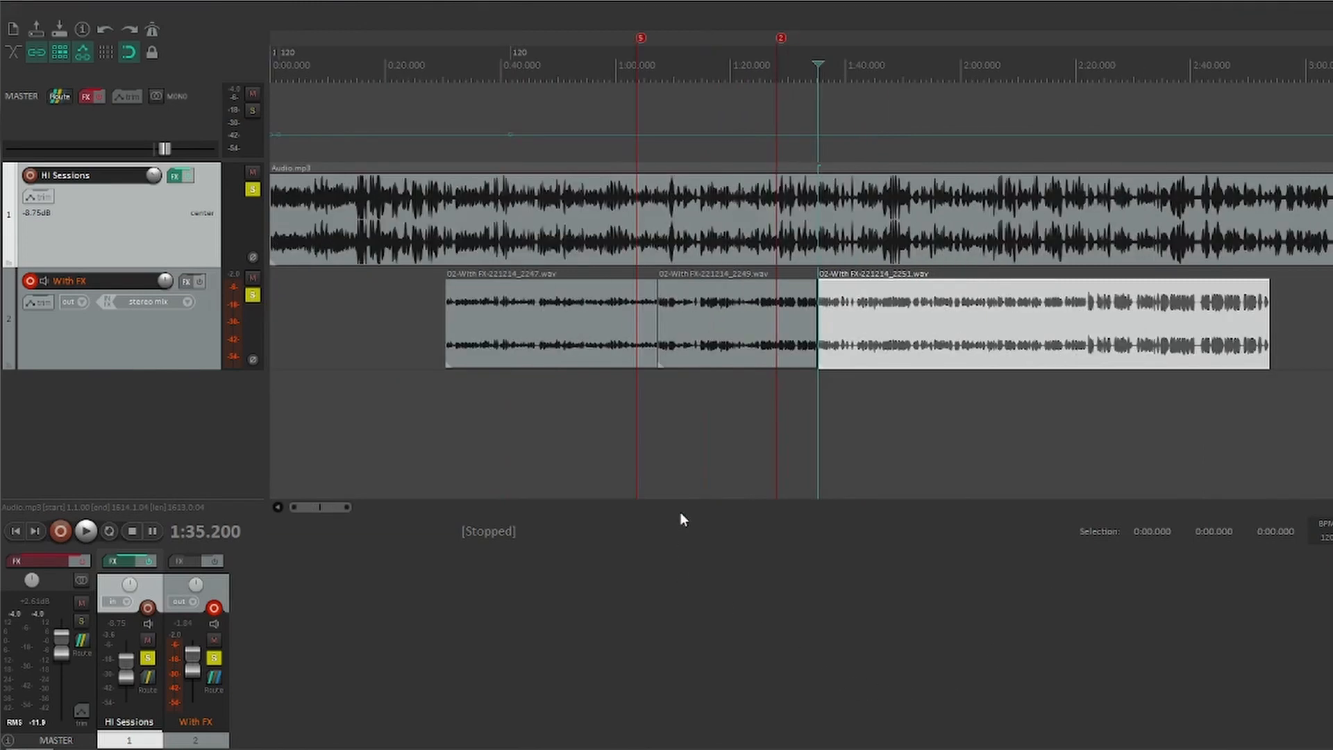
{"action": "left_click", "coordinate": [1118, 71]}
{"action": "scroll", "coordinate": [1104, 131], "scroll_direction": "up", "scroll_amount": 4}
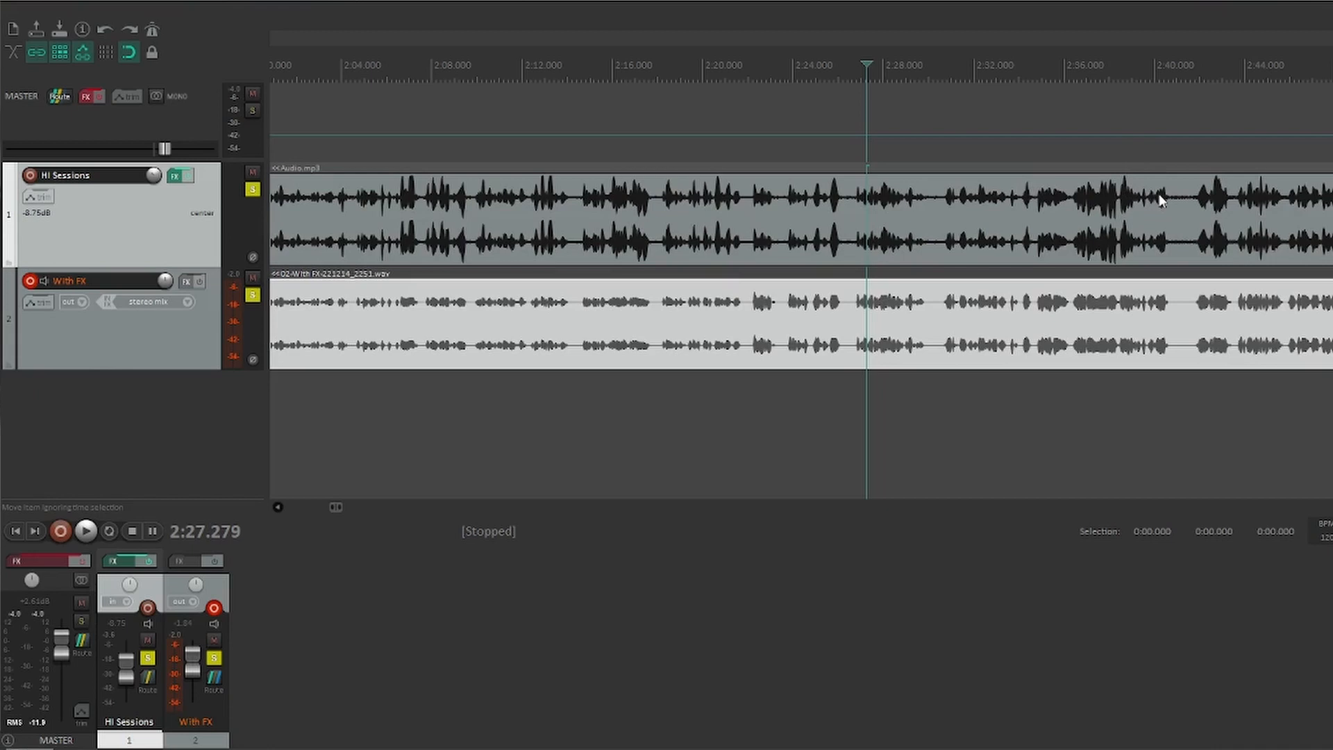
{"action": "scroll", "coordinate": [1227, 321], "scroll_direction": "down", "scroll_amount": 2}
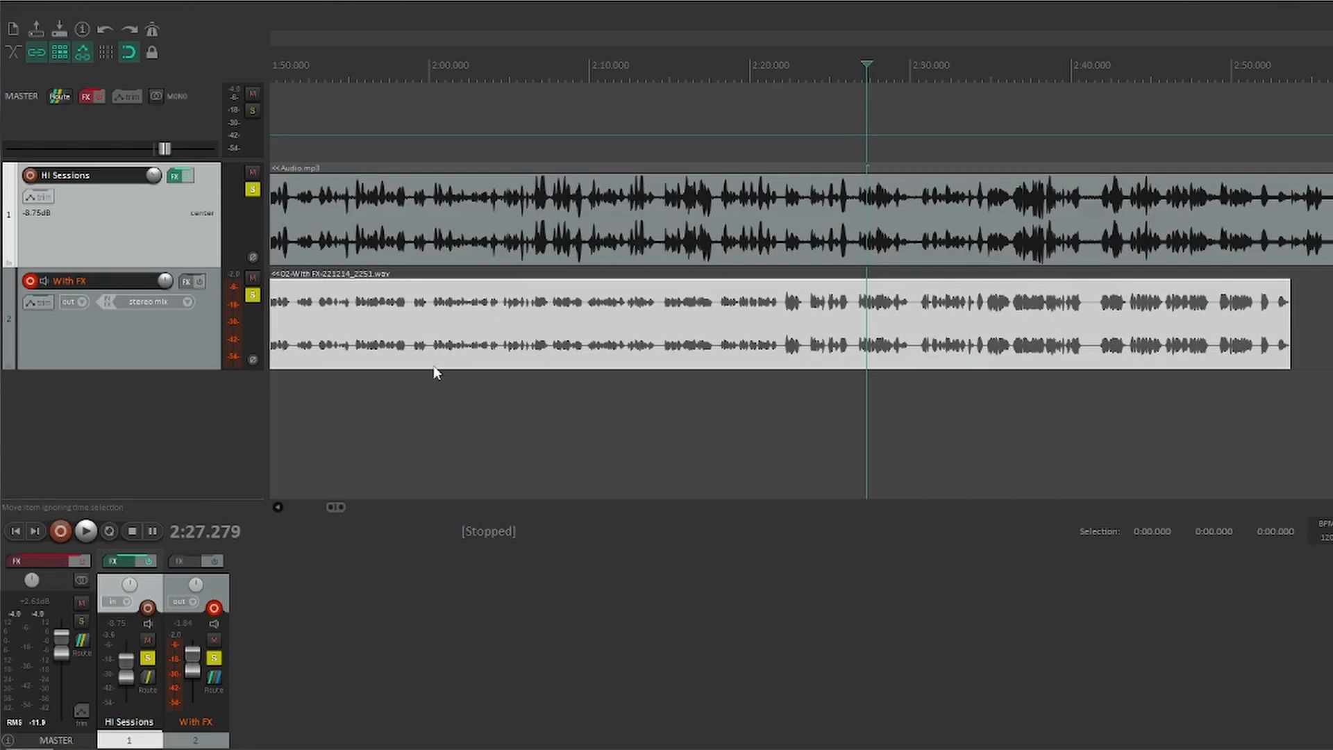
Step: Place the edit cursor at 2:53.919, just past the third With FX clip, and start recording a fourth clip
{"action": "left_click", "coordinate": [1285, 72]}
{"action": "left_click", "coordinate": [1295, 70]}
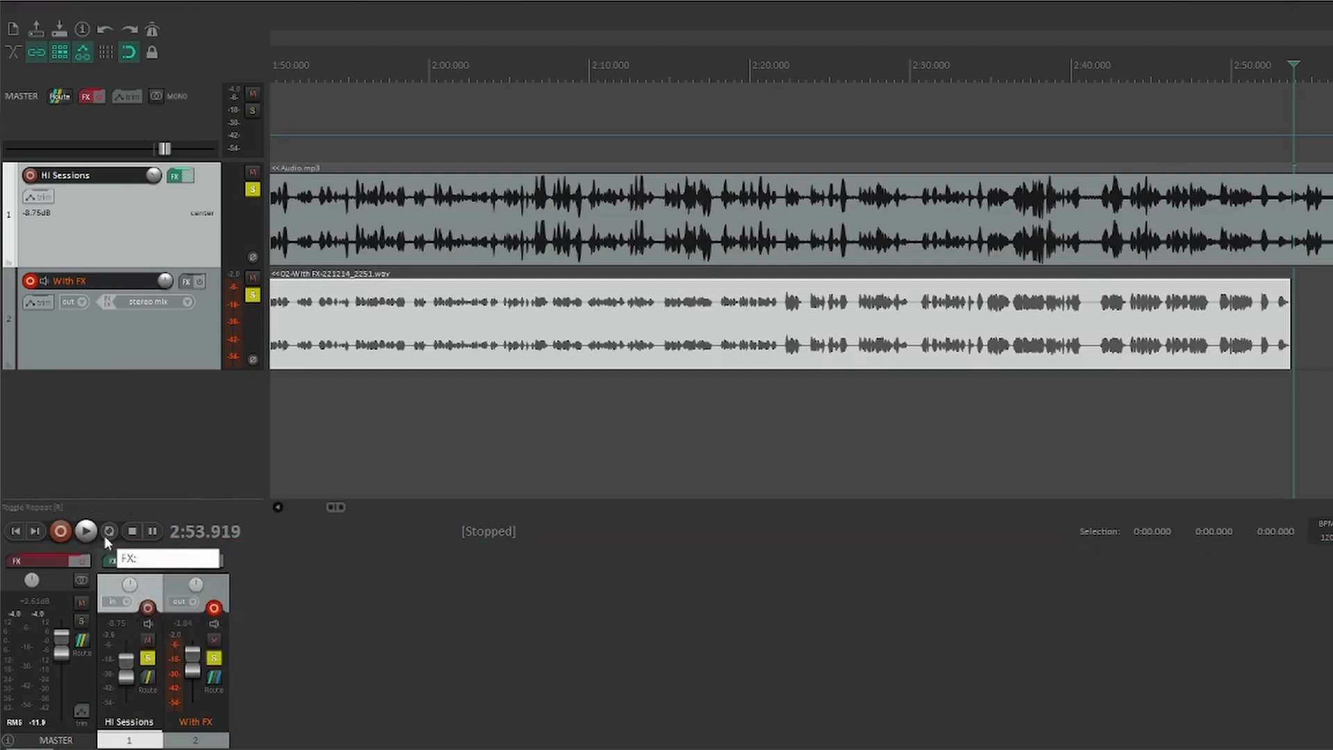
{"action": "left_click", "coordinate": [64, 533]}
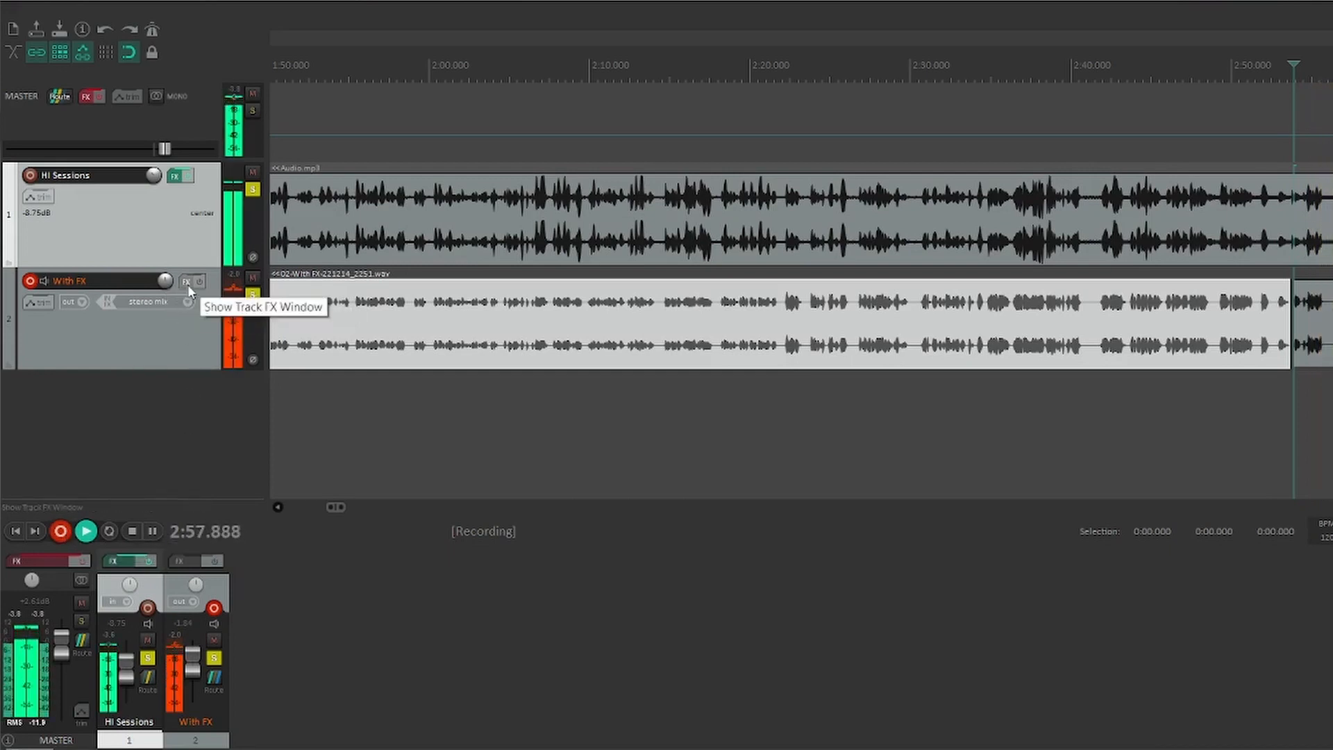
Step: Repeatedly bypass and re-enable the whole HI Sessions effects chain during the recording, finishing with it enabled
{"action": "left_click", "coordinate": [175, 179]}
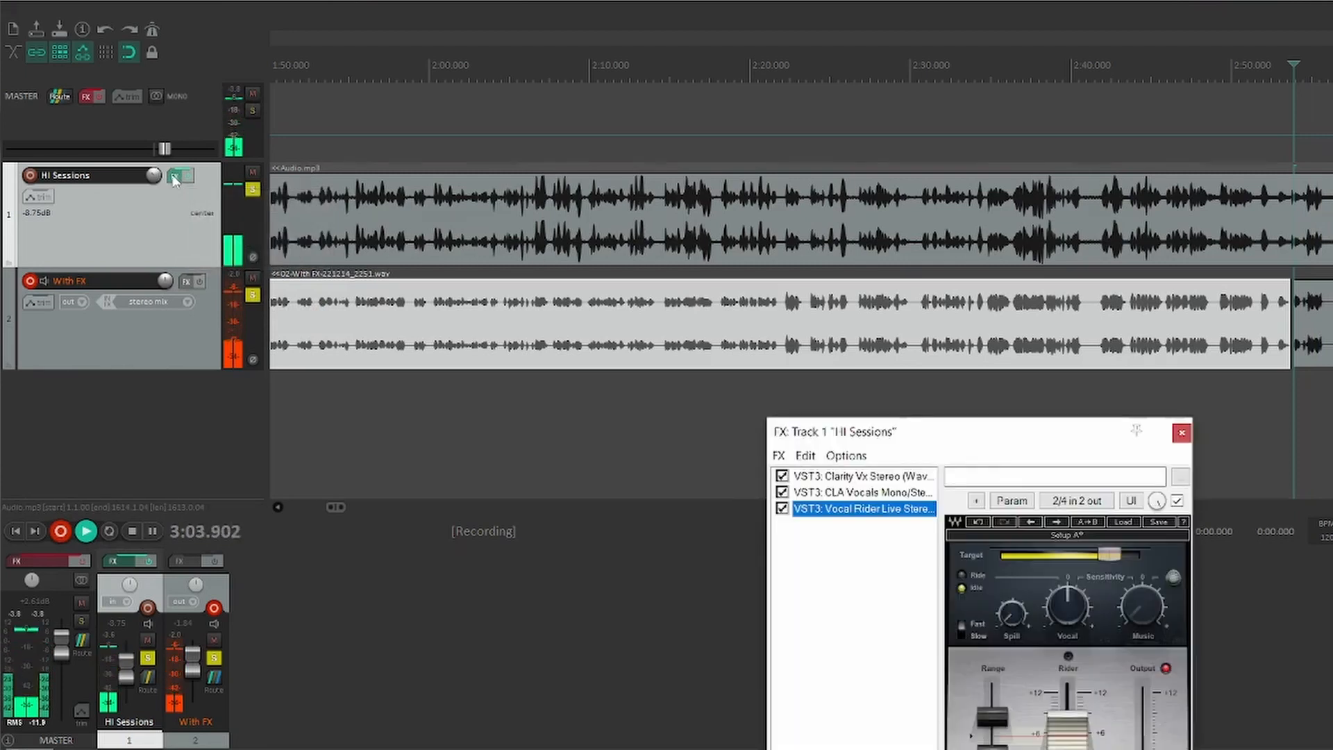
{"action": "left_click", "coordinate": [187, 178]}
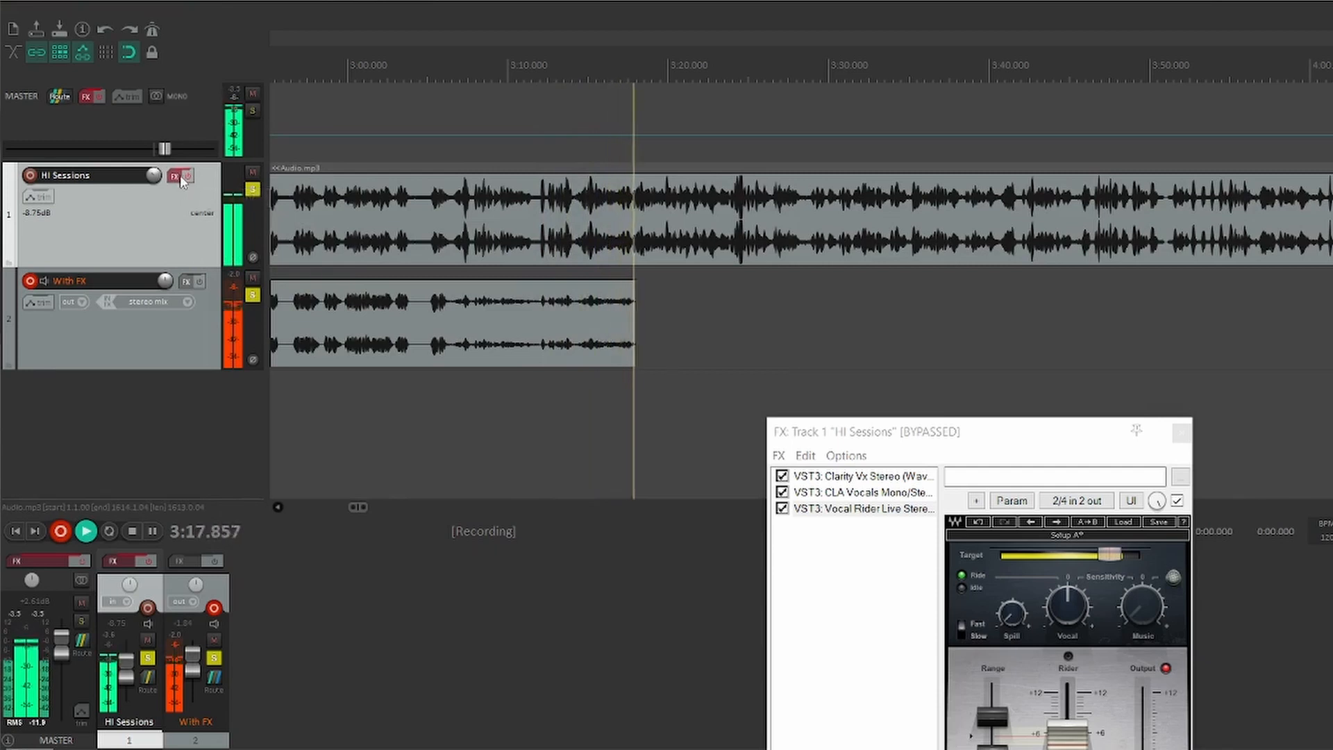
{"action": "left_click", "coordinate": [178, 176]}
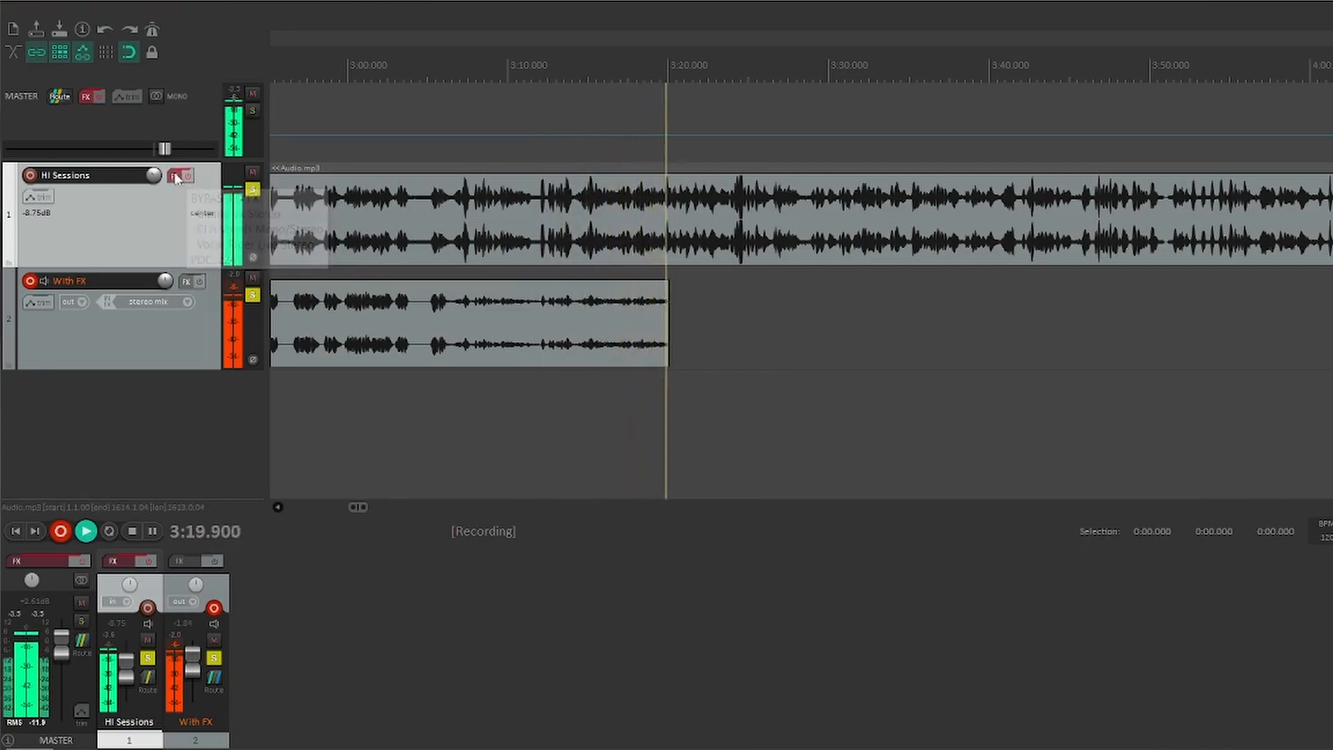
{"action": "left_click", "coordinate": [188, 176]}
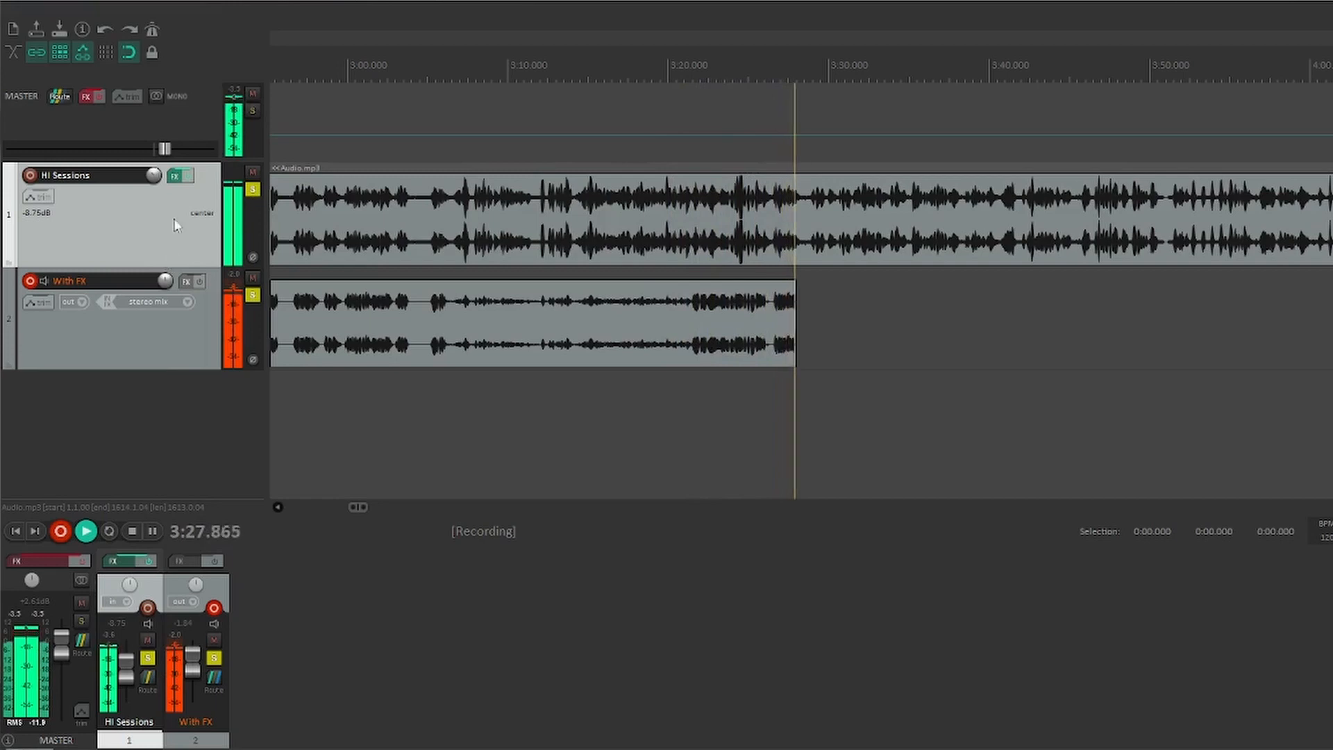
{"action": "left_click", "coordinate": [192, 176]}
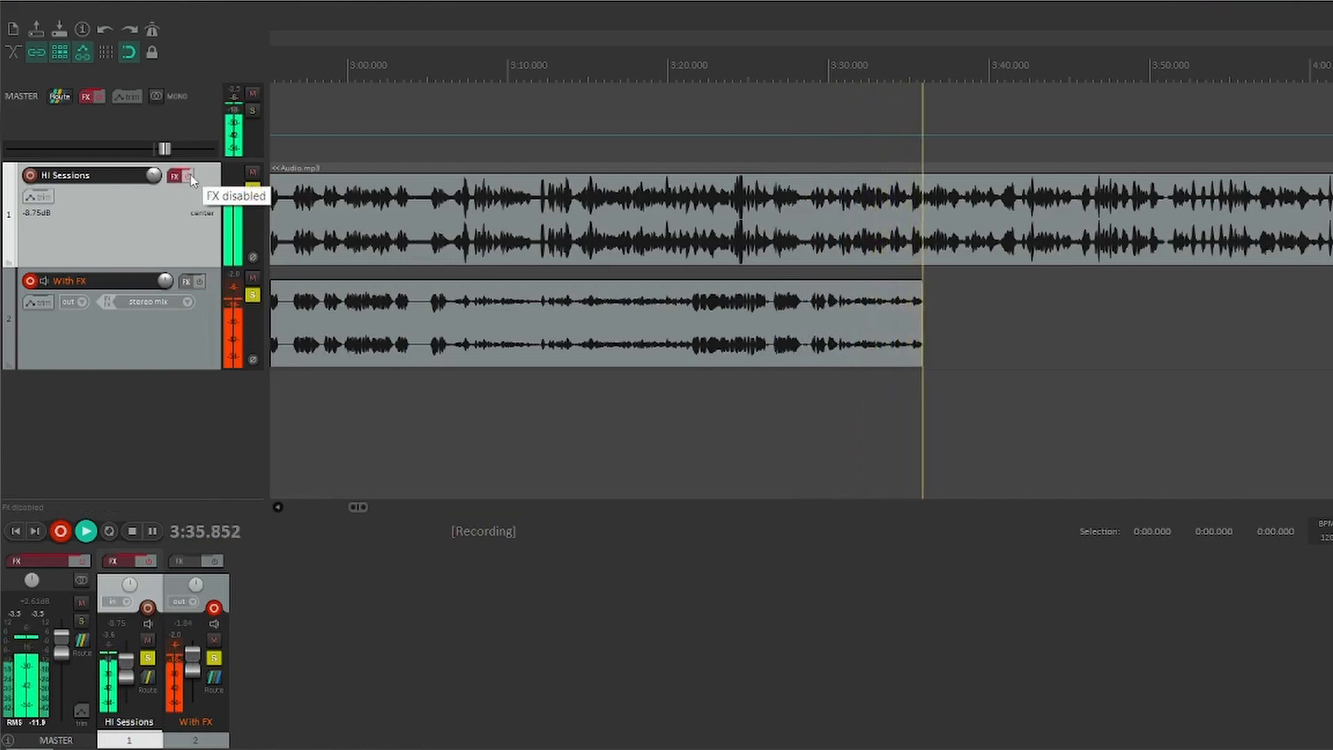
{"action": "left_click", "coordinate": [192, 176]}
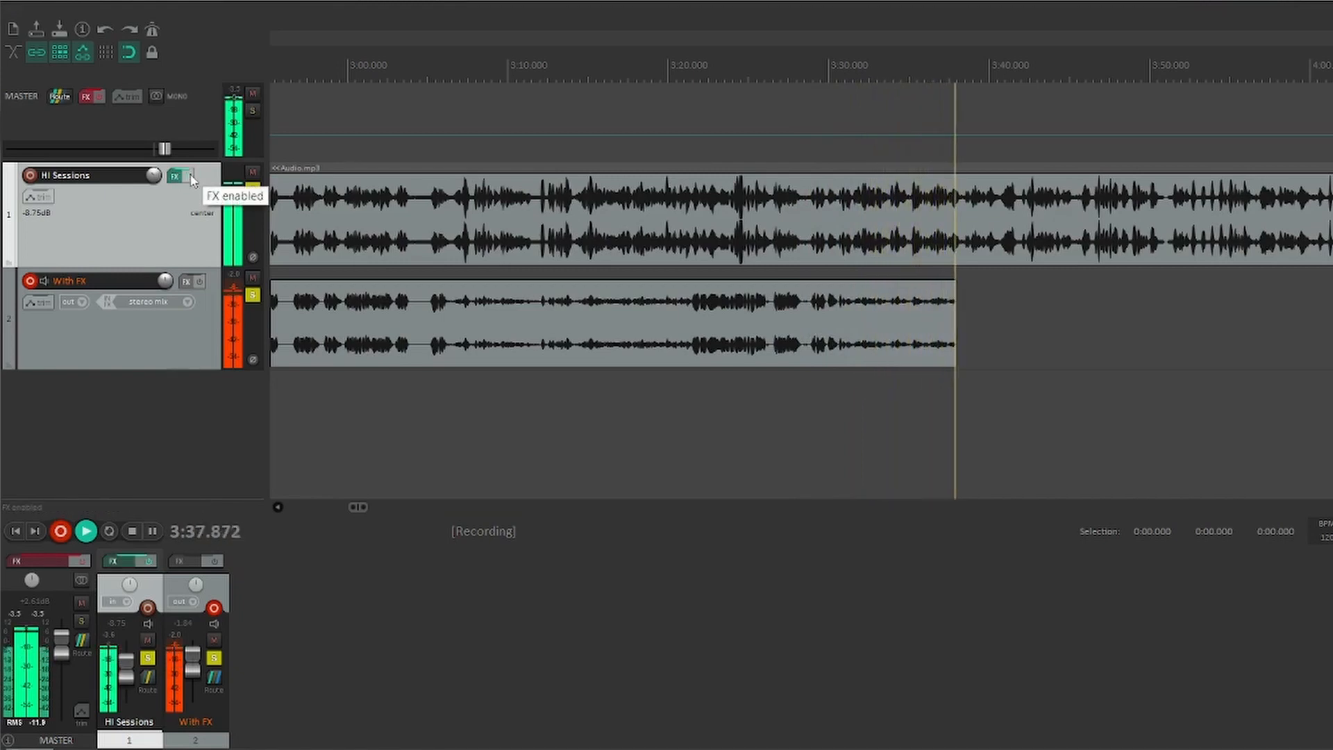